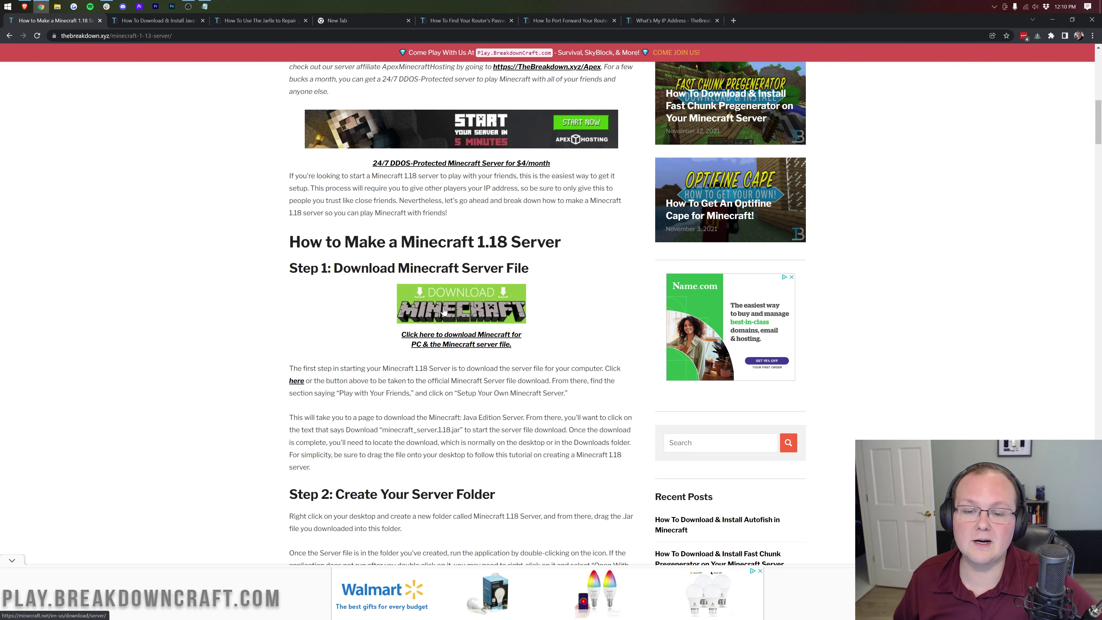
Step: Download minecraft_server.1.18.1.jar from the official Minecraft: Java Edition server page linked in the article
click(416, 307)
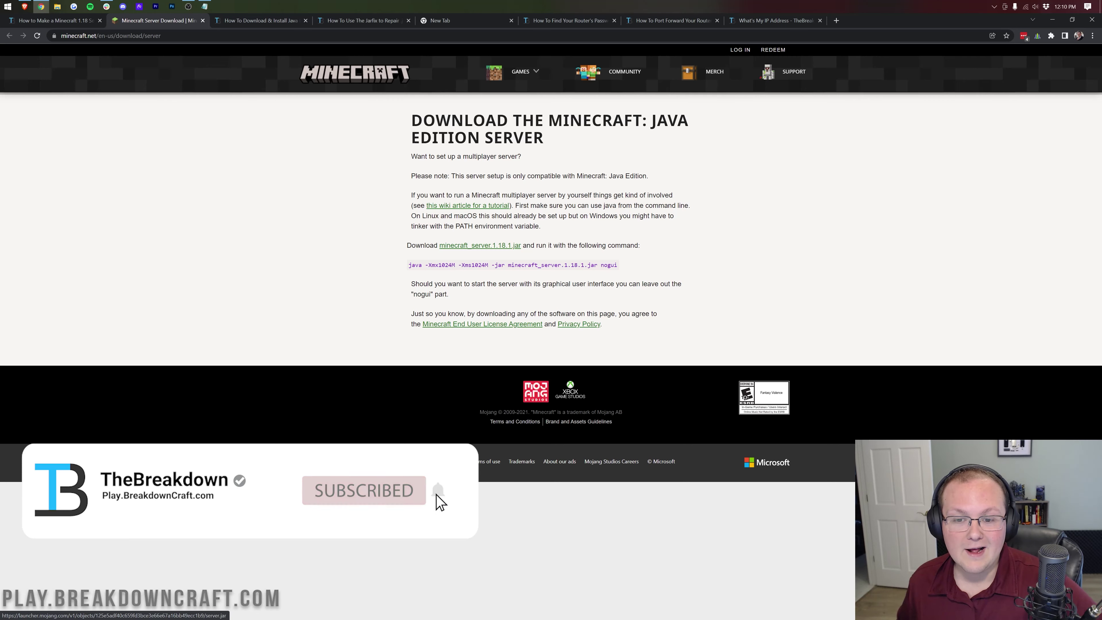
drag(439, 246, 534, 245)
click(499, 246)
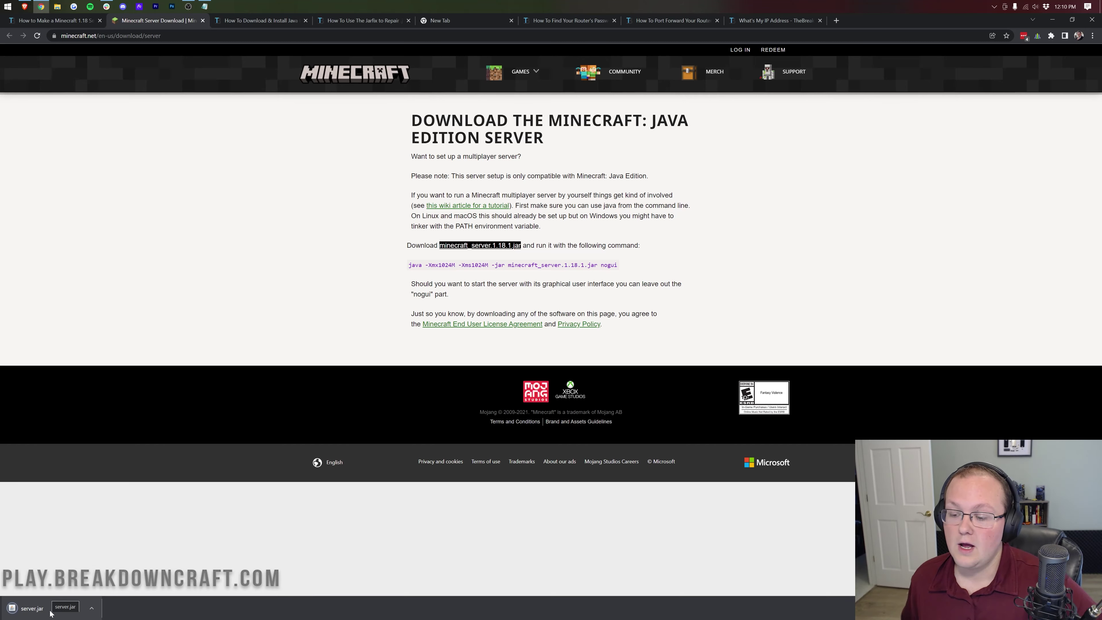
Step: Create a new folder on the desktop named Play.BreakdownCraft.com
click(1052, 20)
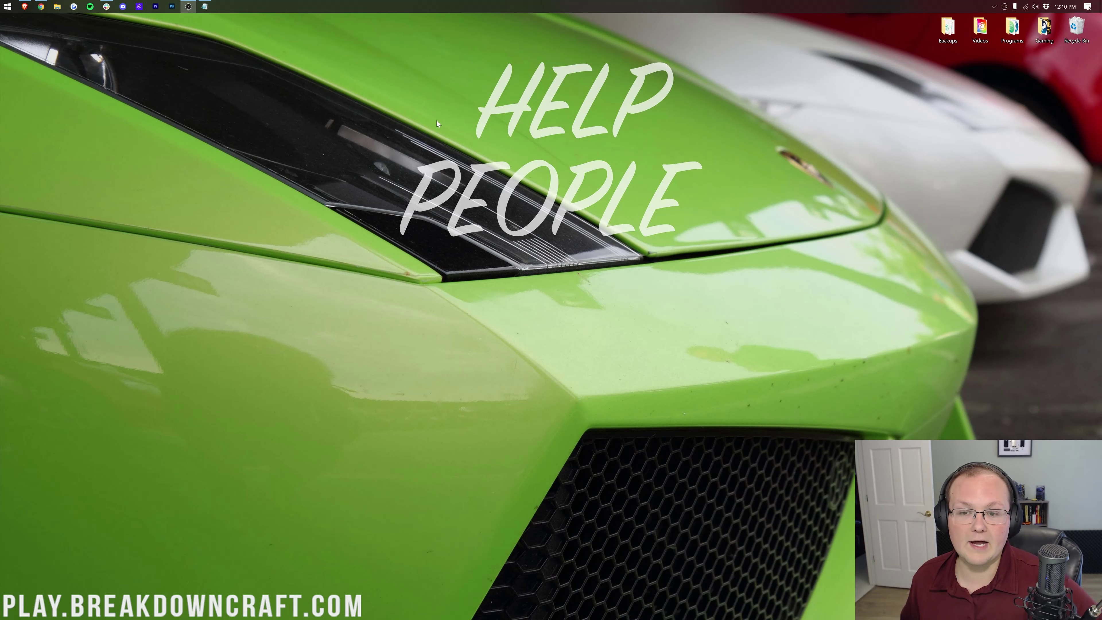
right_click(437, 121)
mouse_move(505, 234)
click(564, 239)
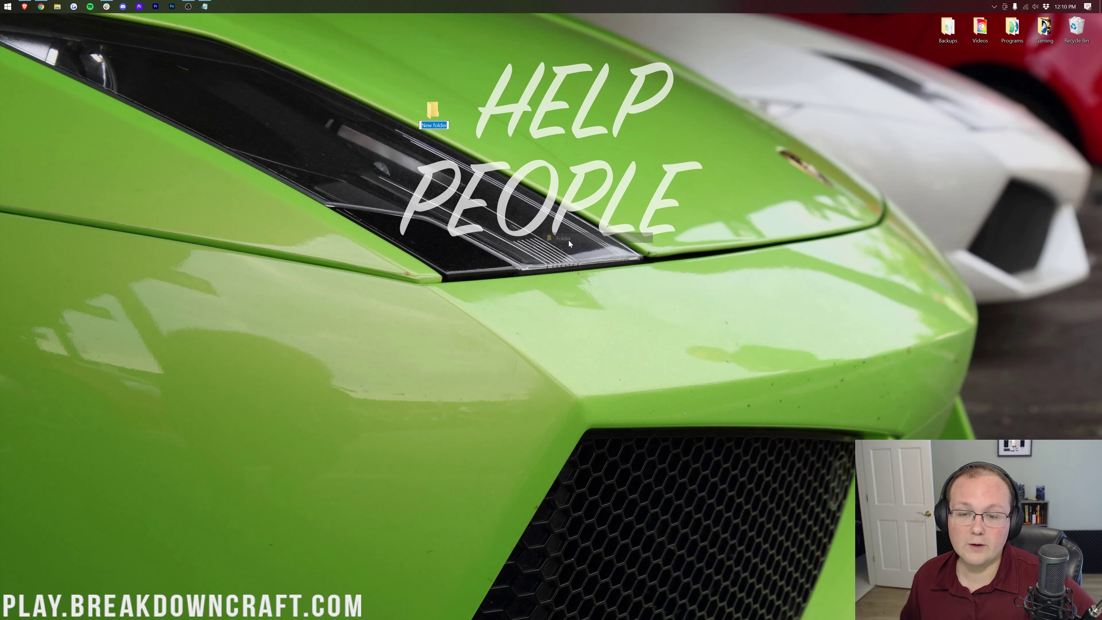
text(Play.BreakdownCraft.com)
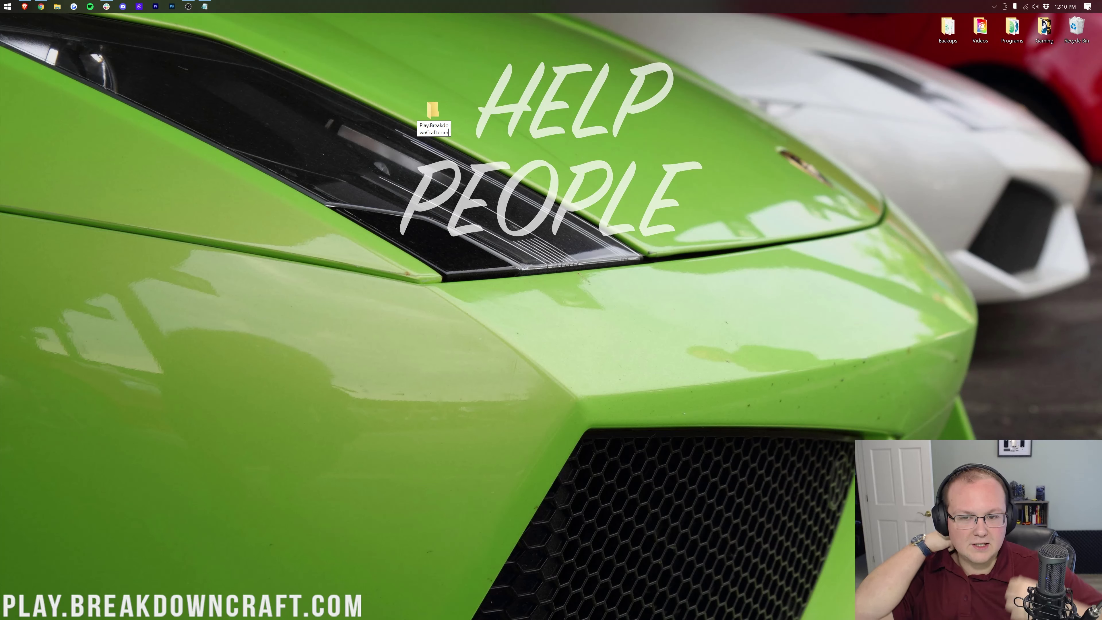
key(Return)
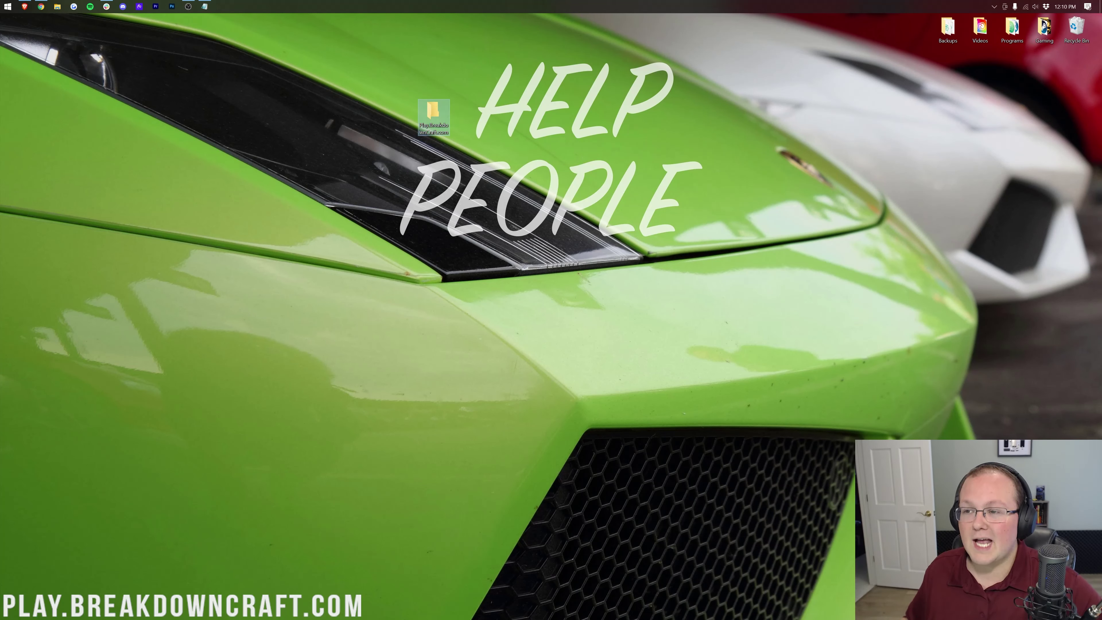
Step: Move server.jar from the Downloads folder into the Play.BreakdownCraft.com desktop folder and open that folder
click(5, 5)
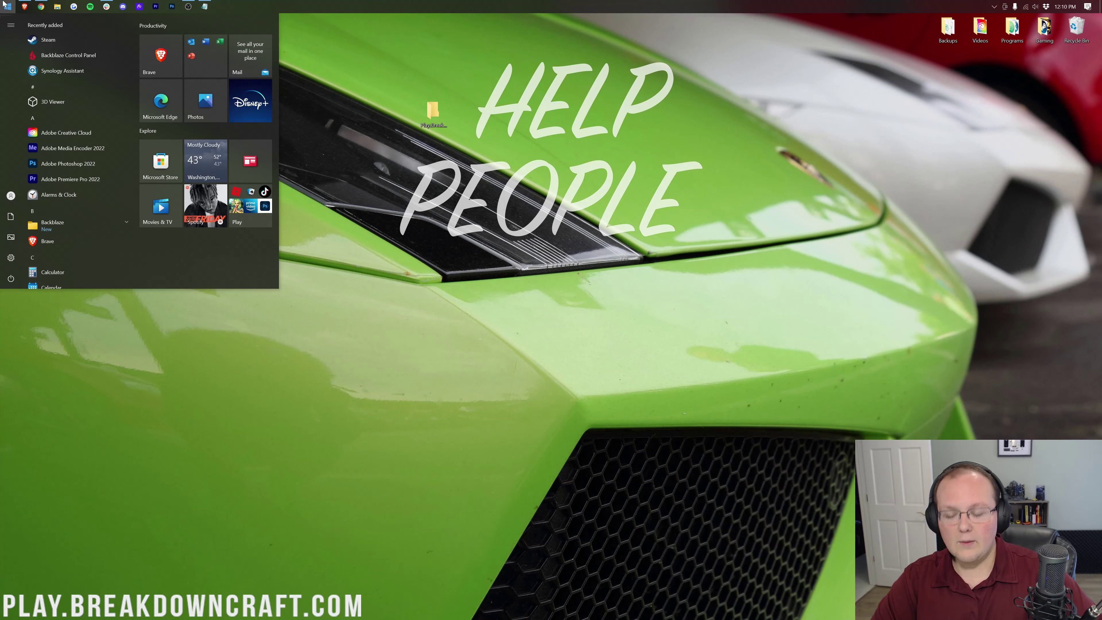
text(down)
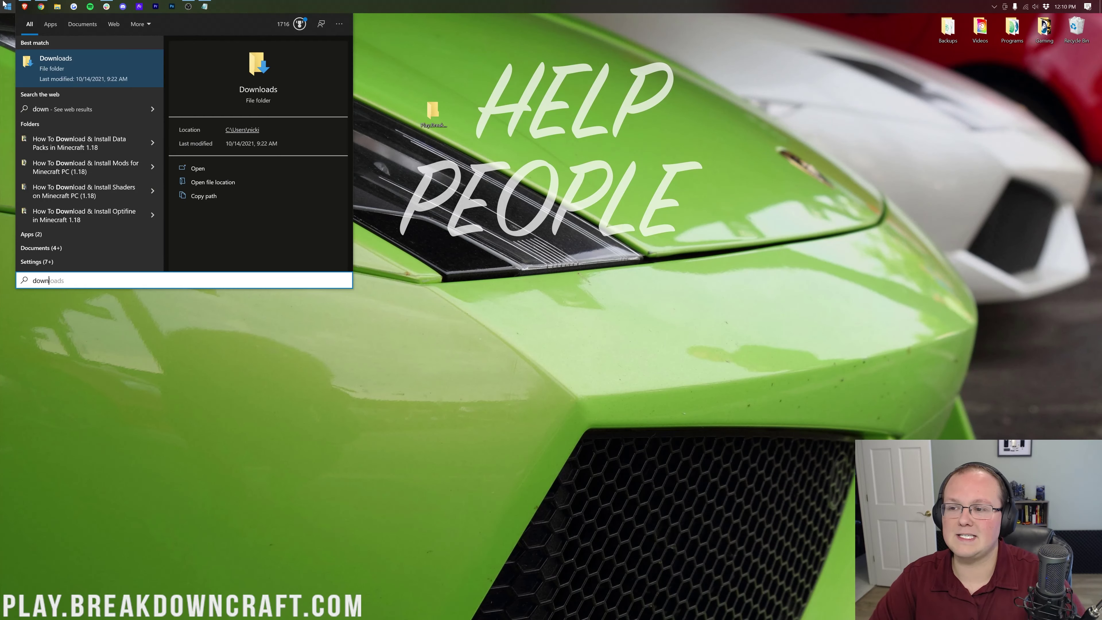
click(84, 72)
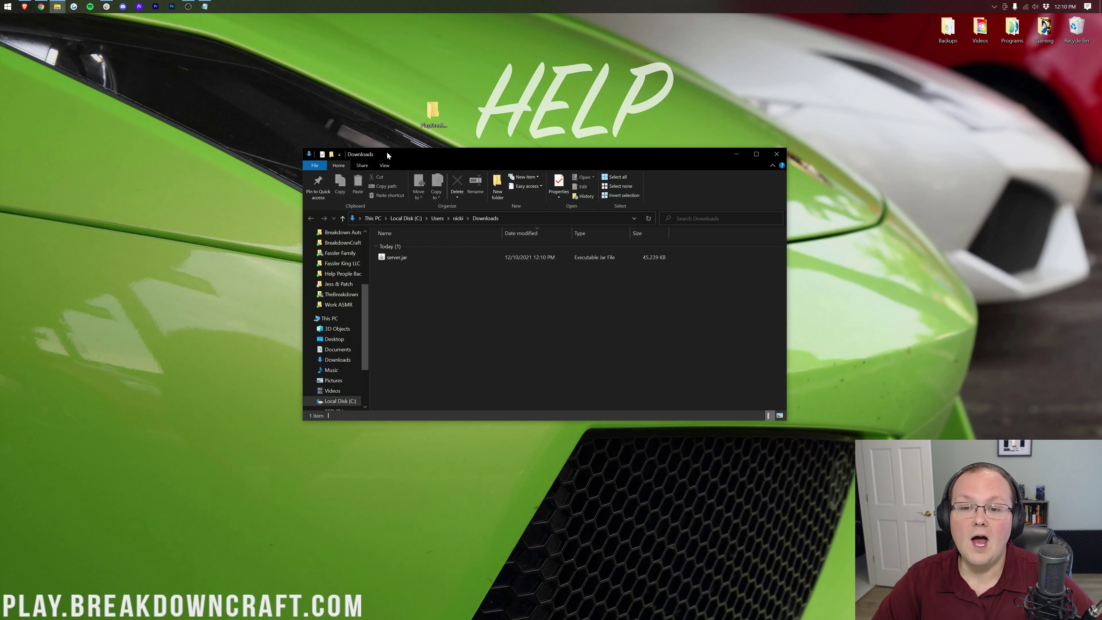
drag(391, 260, 438, 123)
click(783, 156)
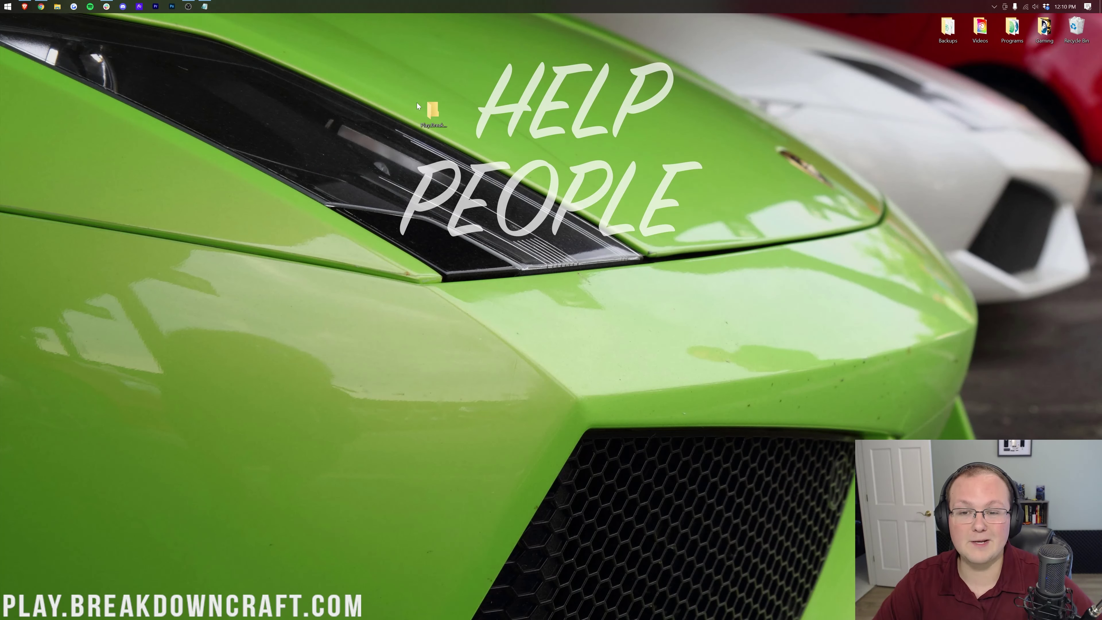
double_click(421, 109)
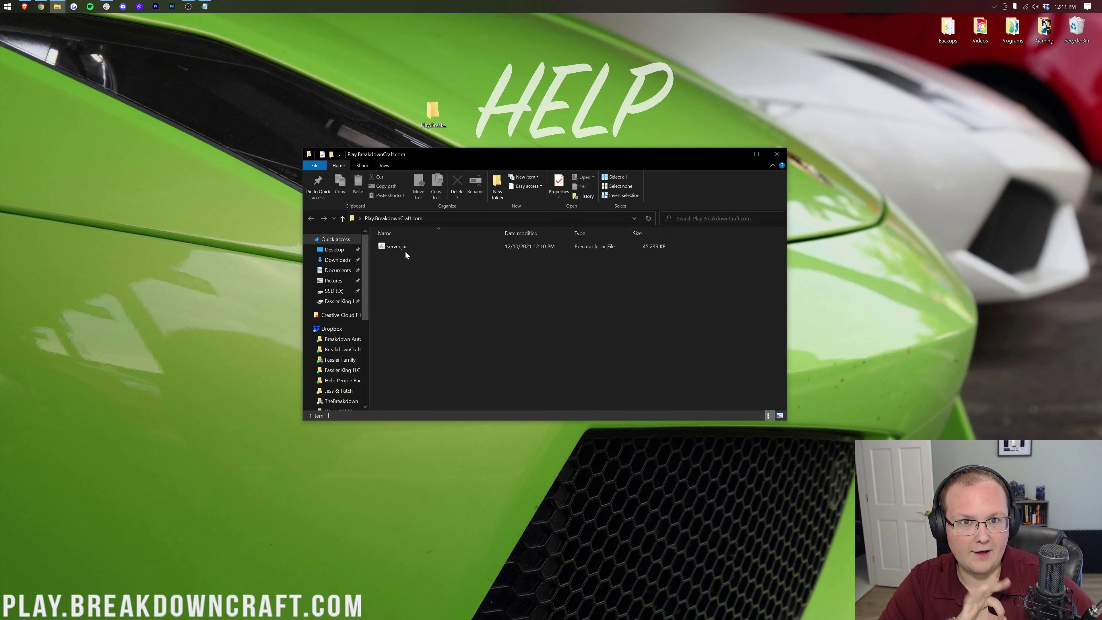
Step: Hide file name extensions in the server folder's view and show them again
click(392, 166)
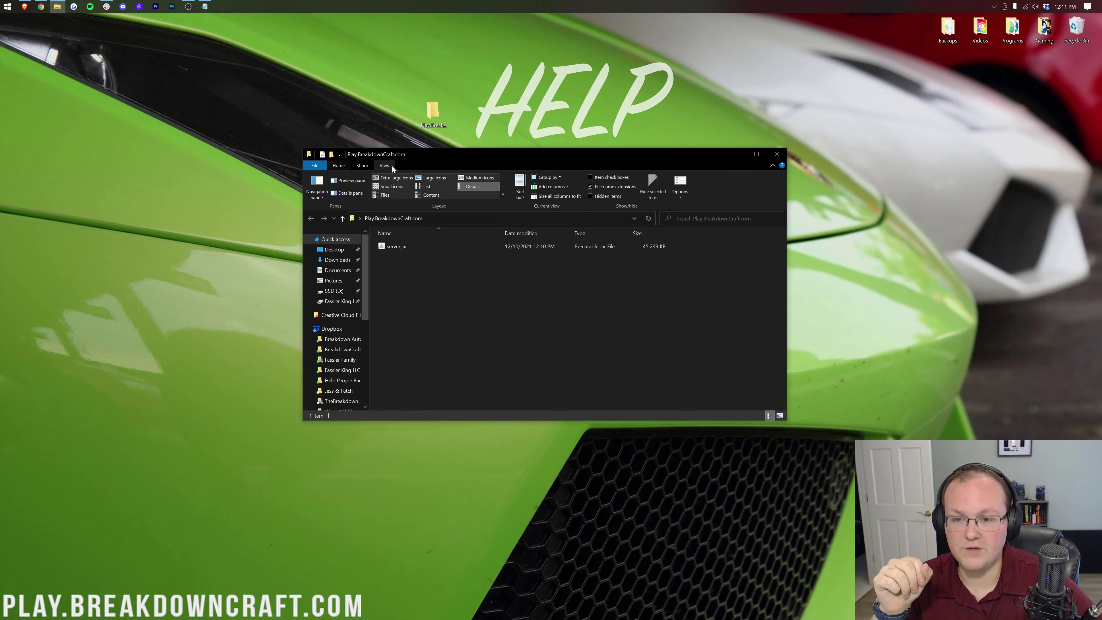
click(590, 186)
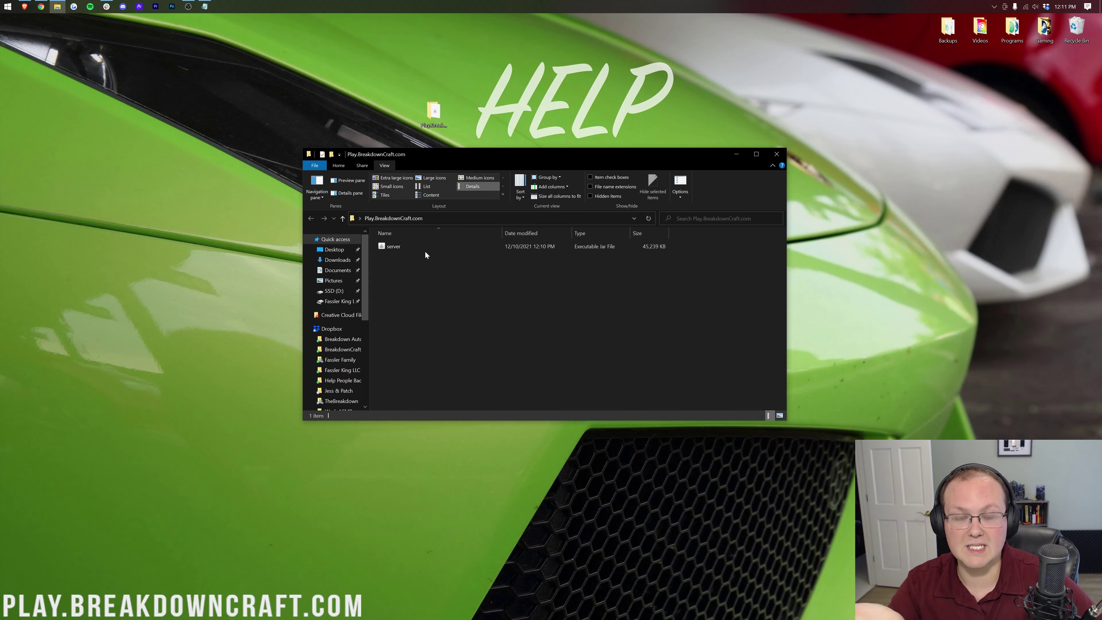
click(591, 188)
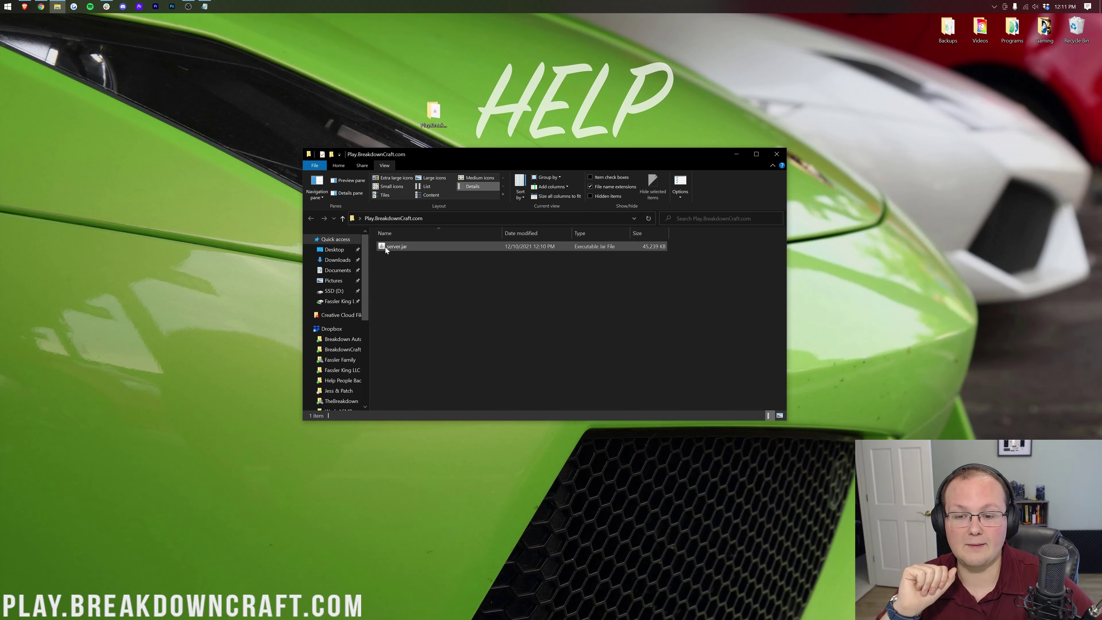
click(340, 166)
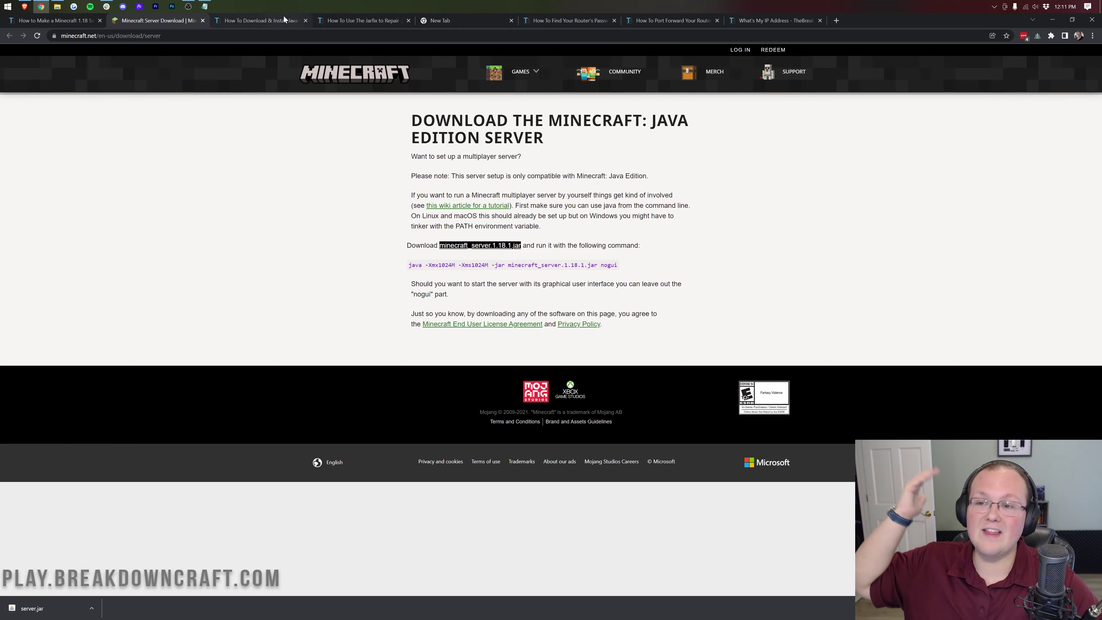
Step: Look through the browser articles on installing Java for Minecraft servers and on repairing .jar files with Jarfix
click(261, 20)
scroll(448, 273, down, 5)
scroll(449, 273, down, 2)
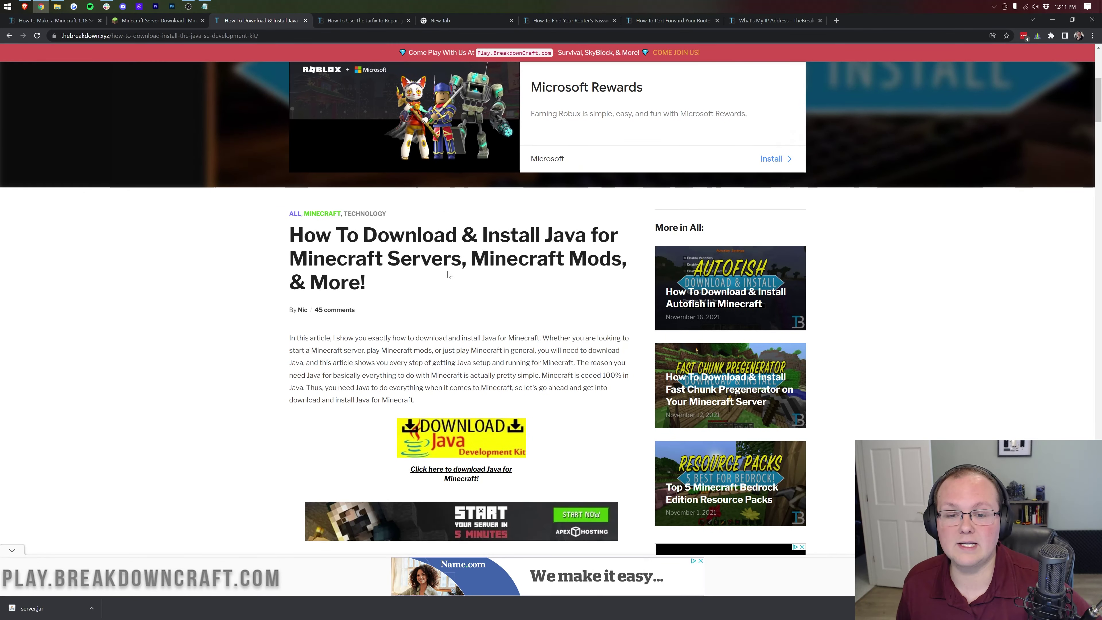
drag(412, 259, 431, 258)
scroll(430, 259, up, 5)
scroll(449, 261, up, 2)
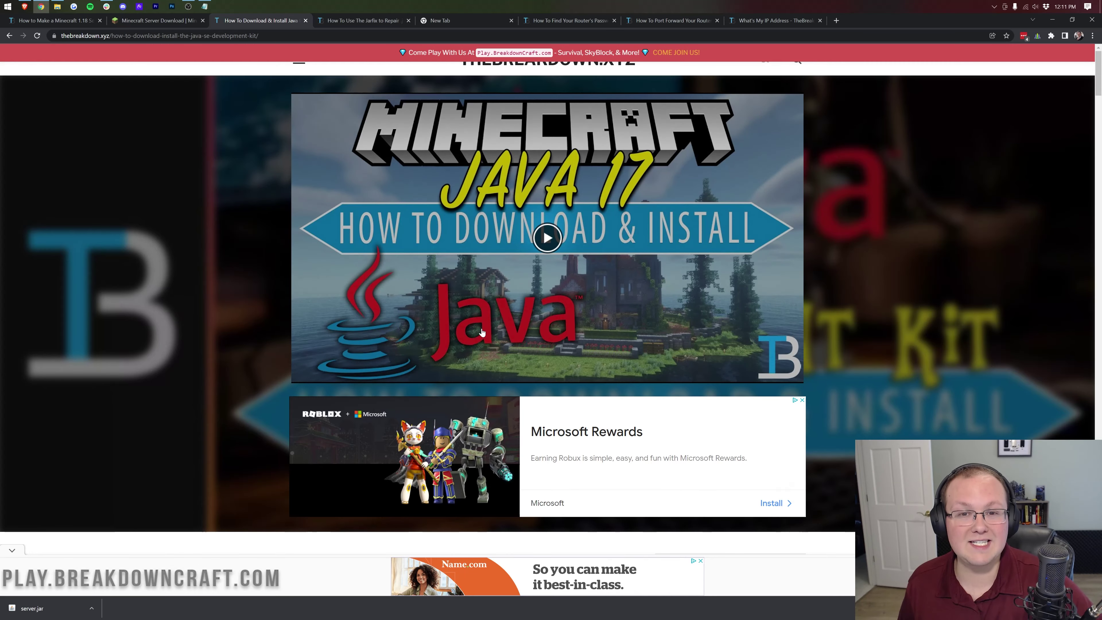
scroll(309, 253, down, 6)
scroll(554, 272, down, 10)
scroll(554, 273, up, 7)
click(554, 273)
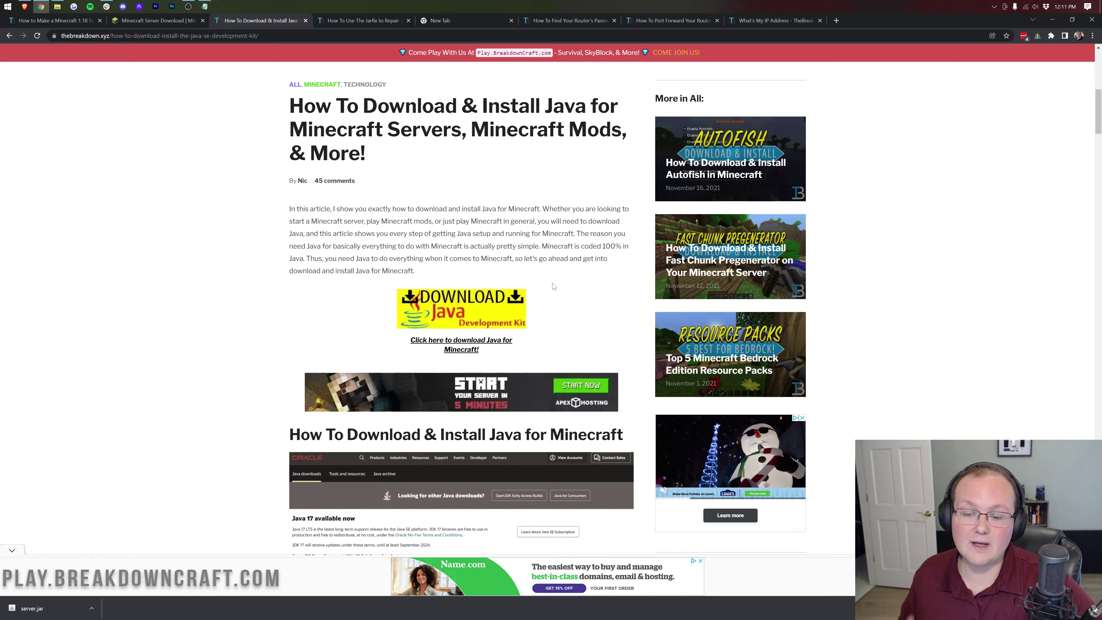
scroll(390, 323, up, 10)
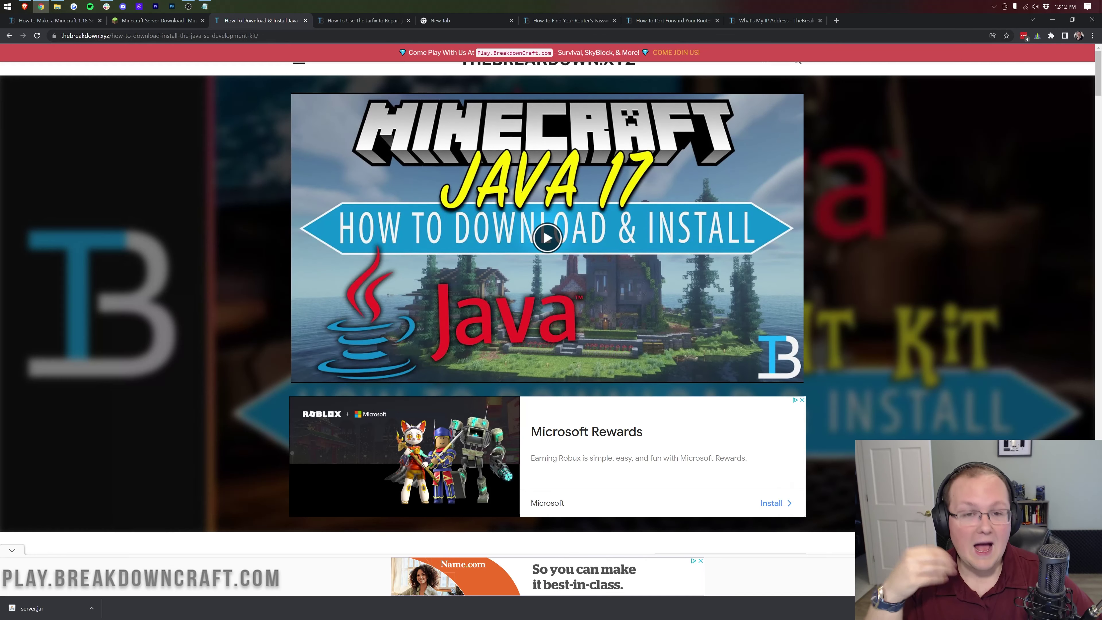
click(353, 21)
scroll(442, 310, down, 3)
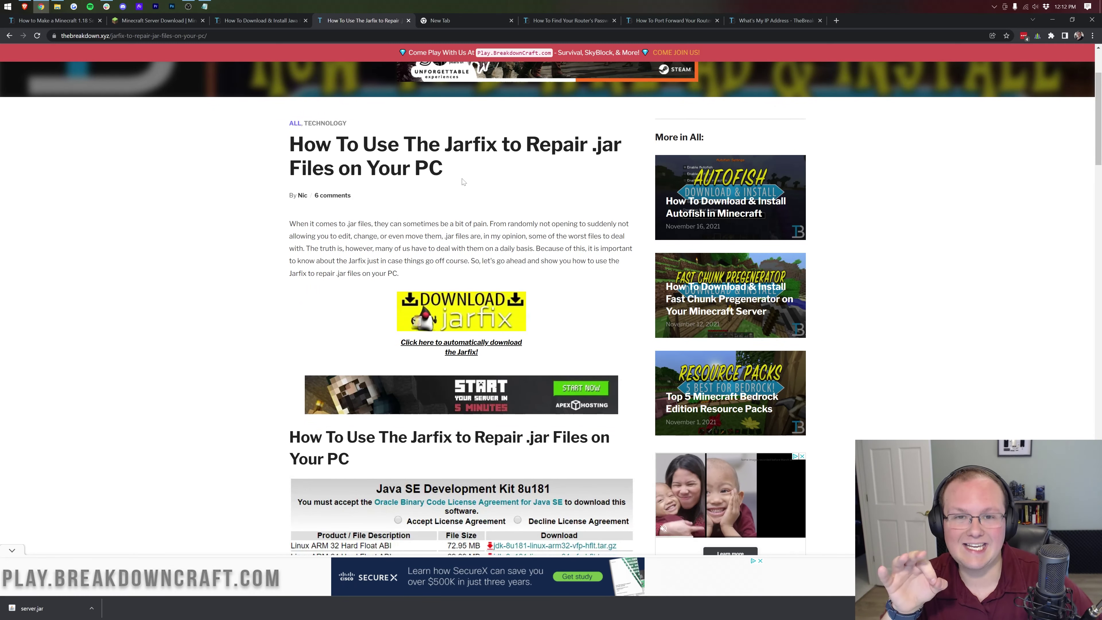
Step: Return to the Play.BreakdownCraft.com folder and run server.jar to generate the server files
key(ctrl+Tab)
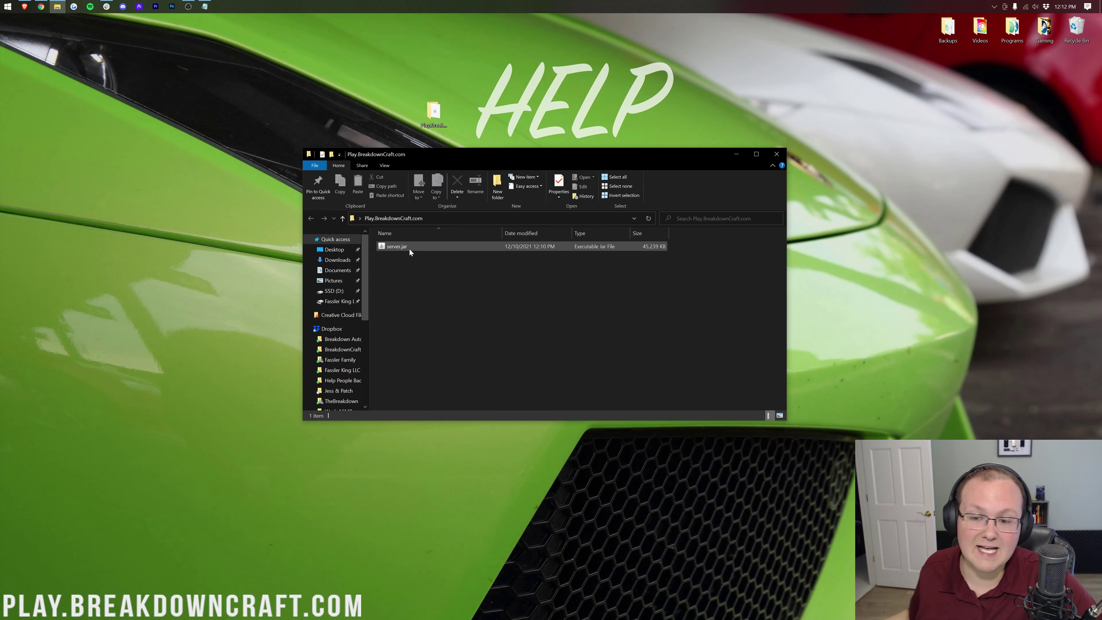
double_click(401, 246)
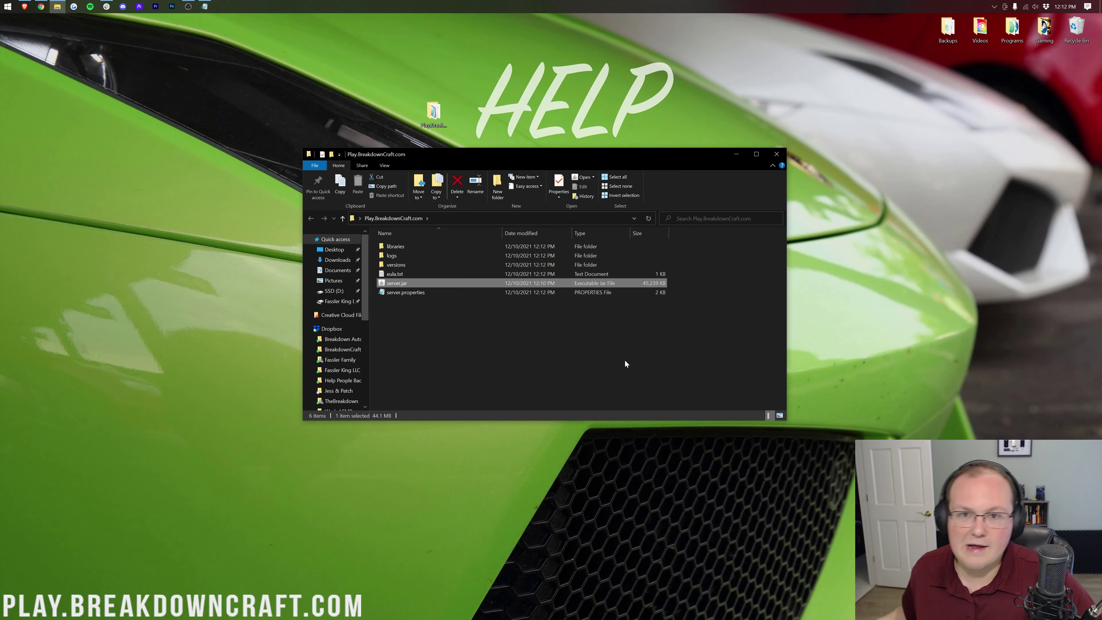
Step: Accept the Minecraft EULA by setting eula=true in eula.txt, then save and close the file
click(434, 276)
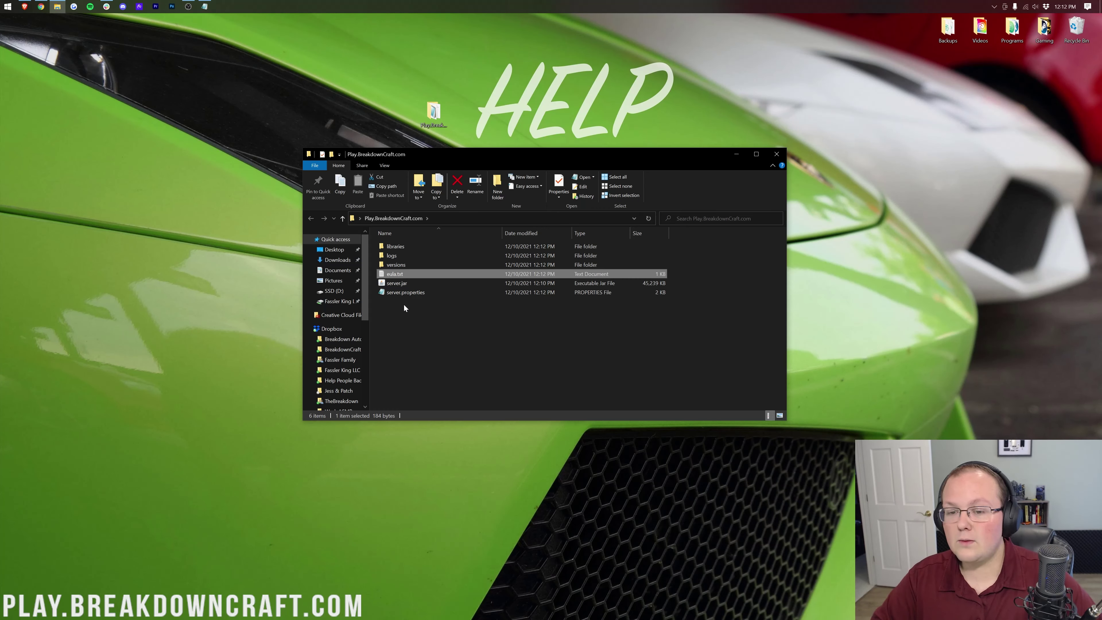
double_click(403, 275)
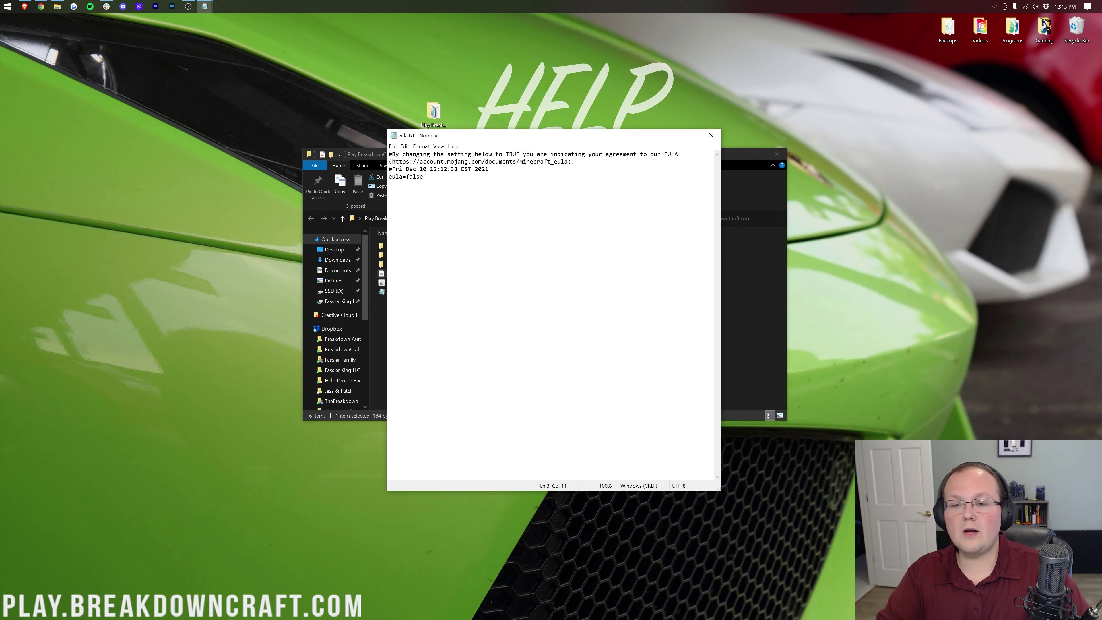
key(BackSpace)
key(BackSpace)
key(BackSpace)
text(true)
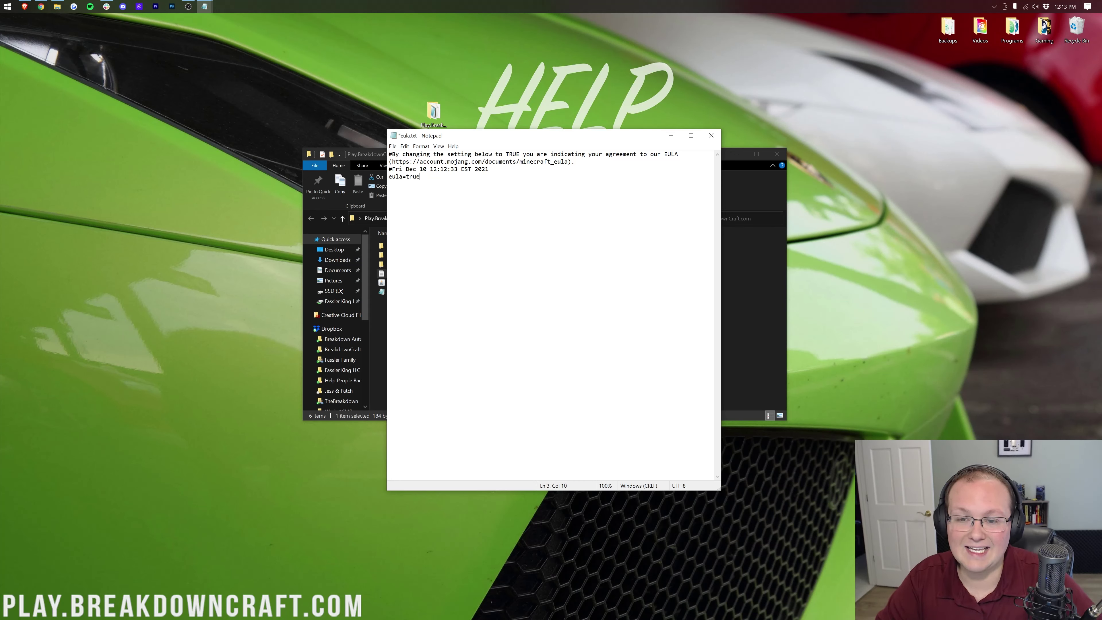
drag(392, 162, 568, 162)
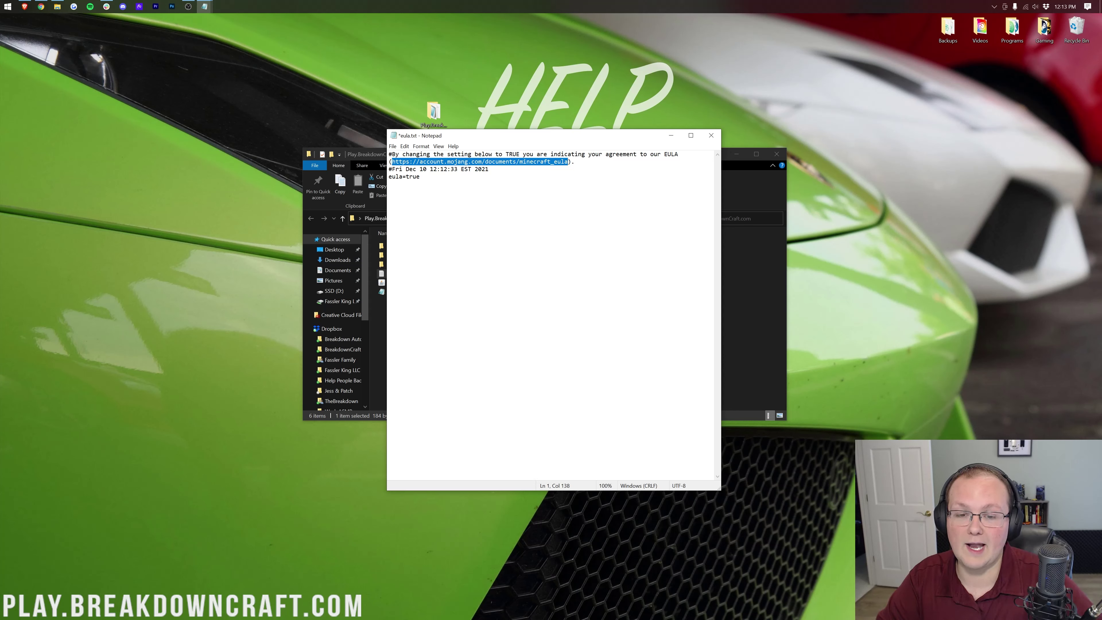
click(392, 146)
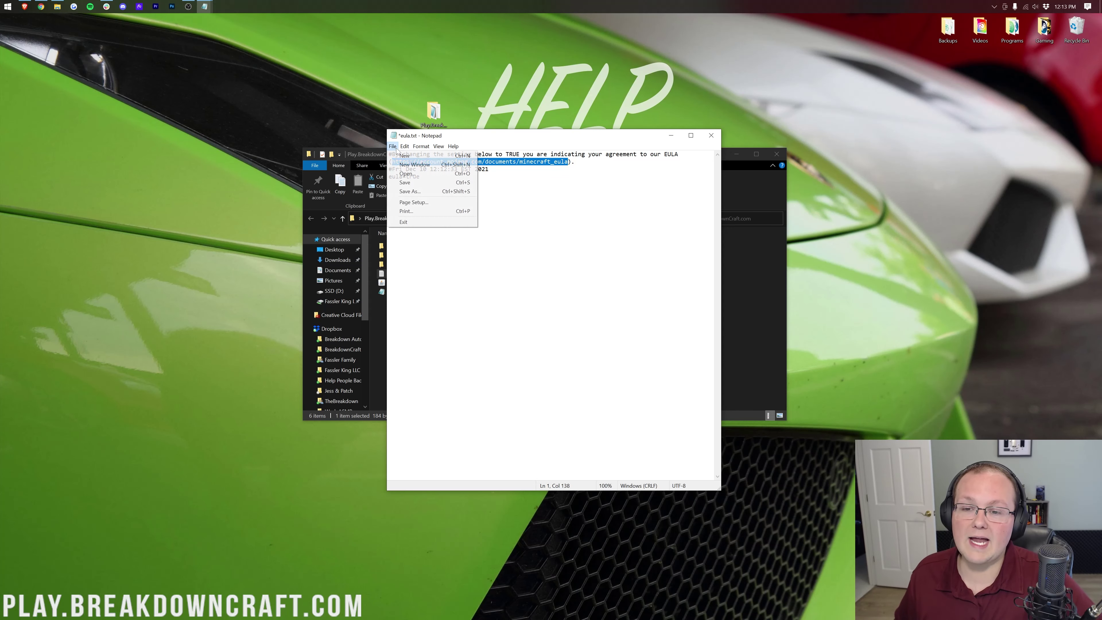
click(403, 184)
drag(420, 177, 399, 177)
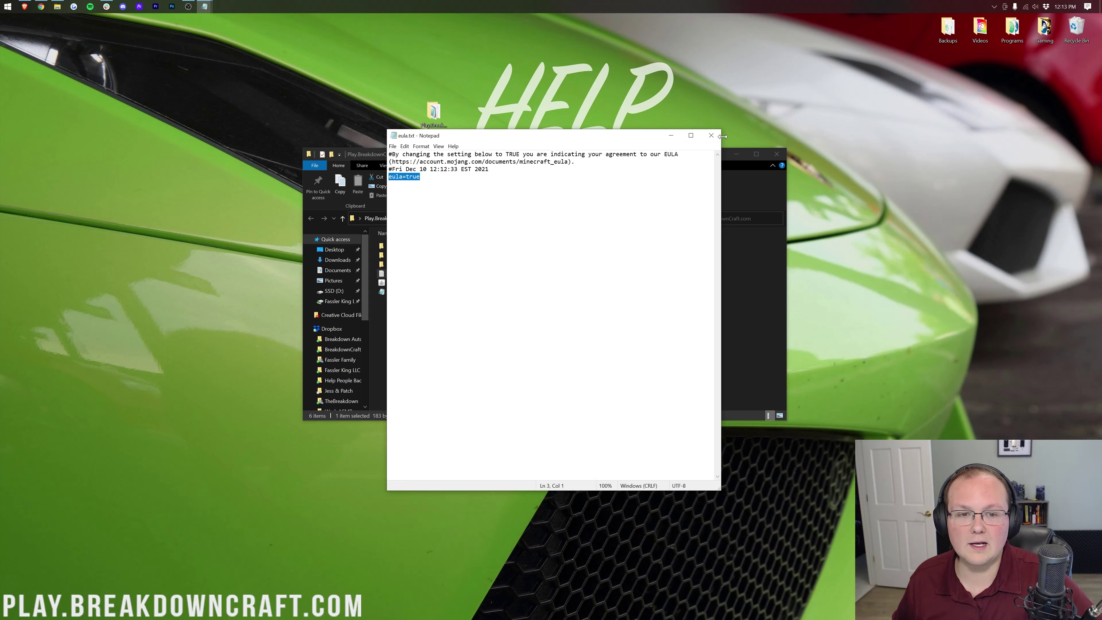
click(711, 135)
Step: Start the Minecraft server by running server.jar again, and move its console window aside
double_click(418, 283)
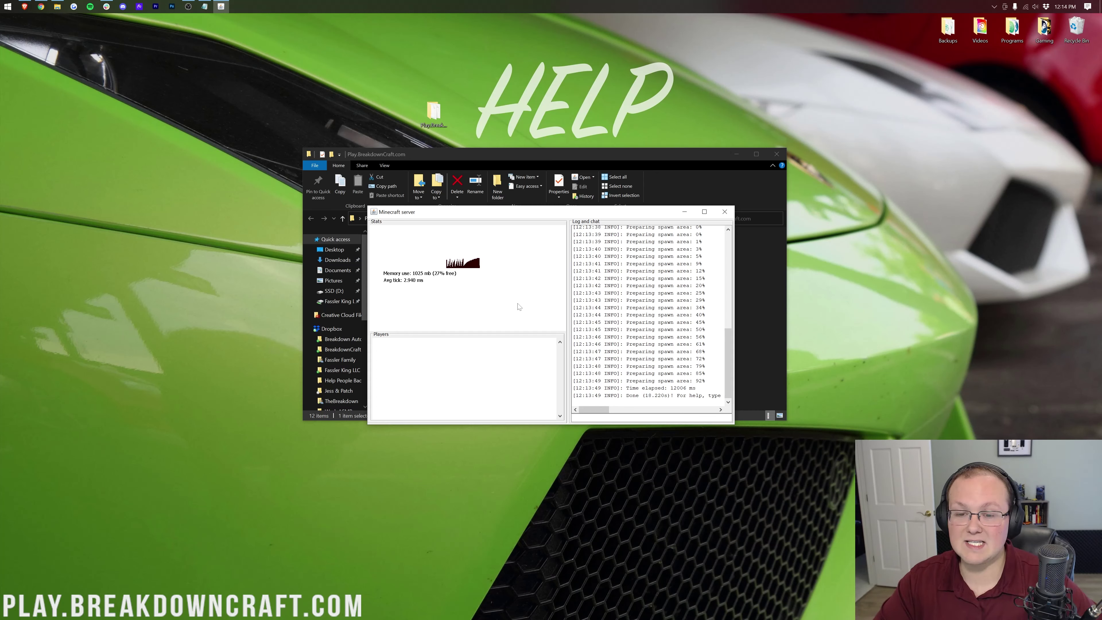
drag(529, 212, 277, 154)
Step: Find and open the Minecraft Launcher, and bring the Minecraft 1.18.1 game window into focus
key(super)
text(mine)
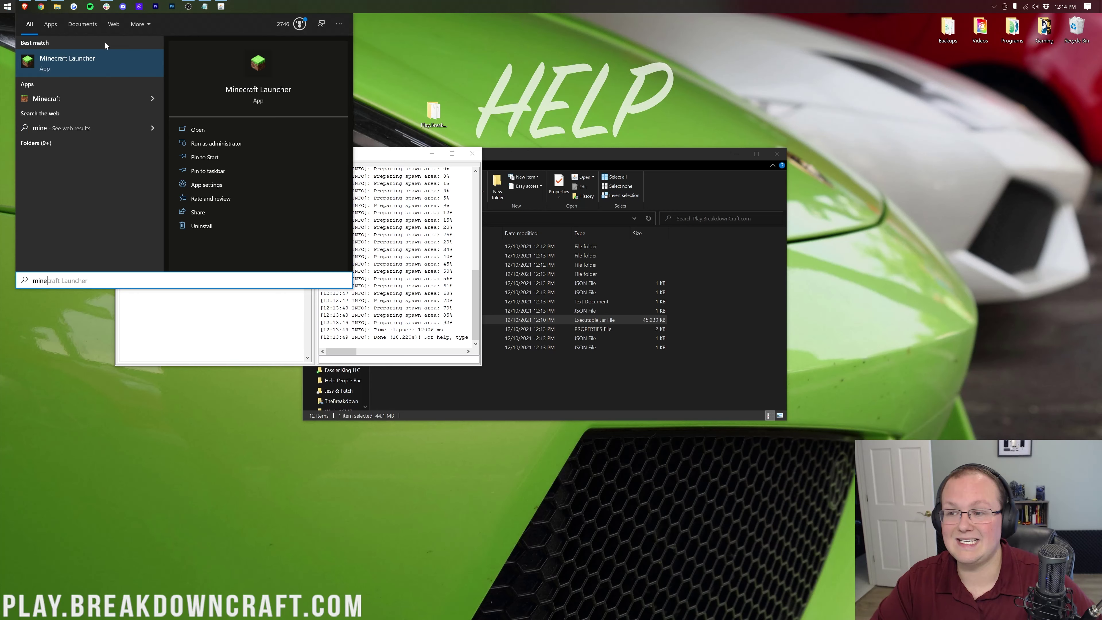
key(Return)
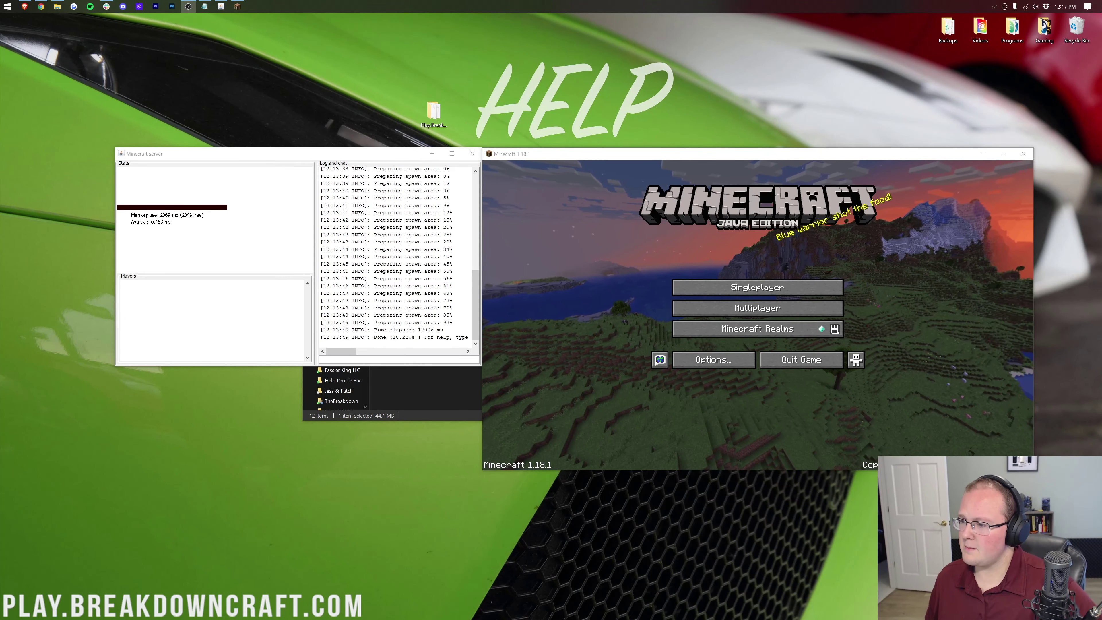
click(576, 288)
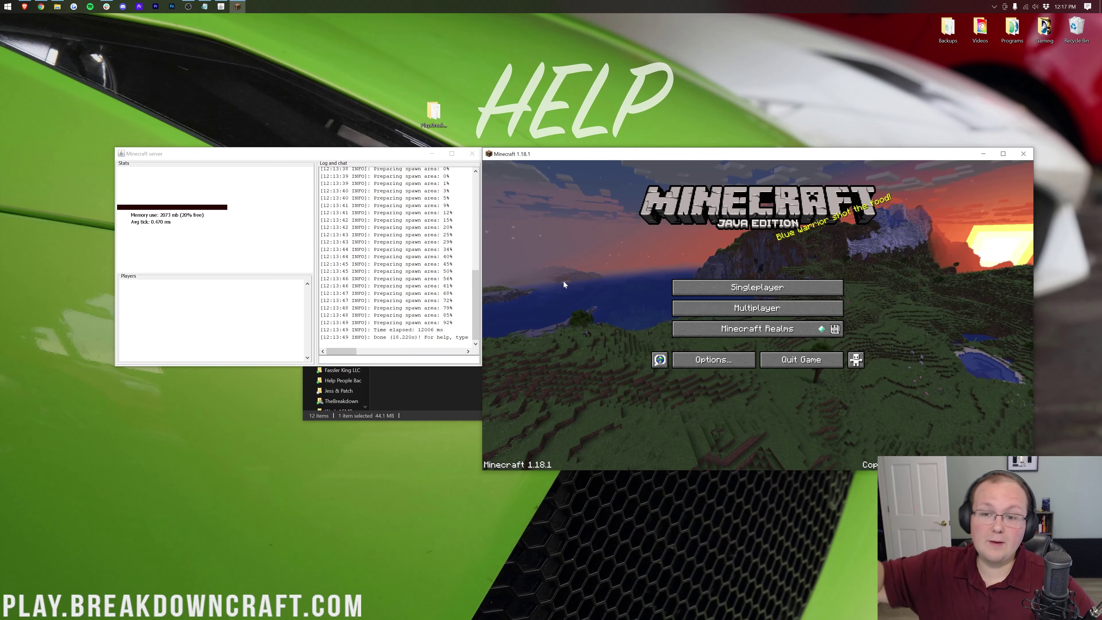
Step: Move the server console and Minecraft windows higher on the desktop, side by side, and open the game's multiplayer server list
drag(372, 153, 367, 81)
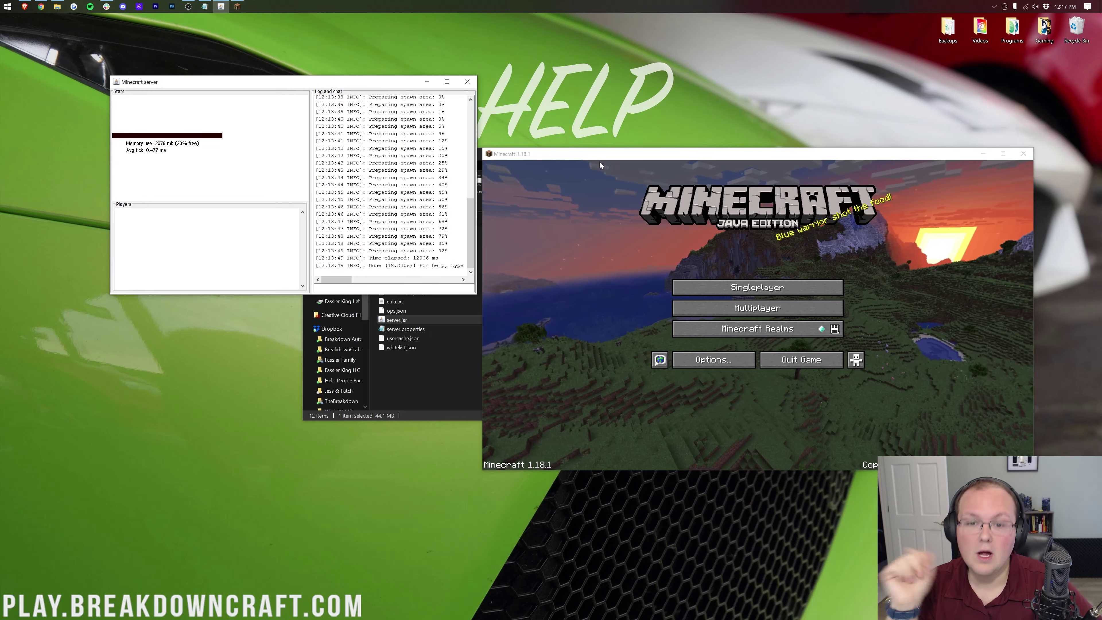
drag(598, 156, 594, 84)
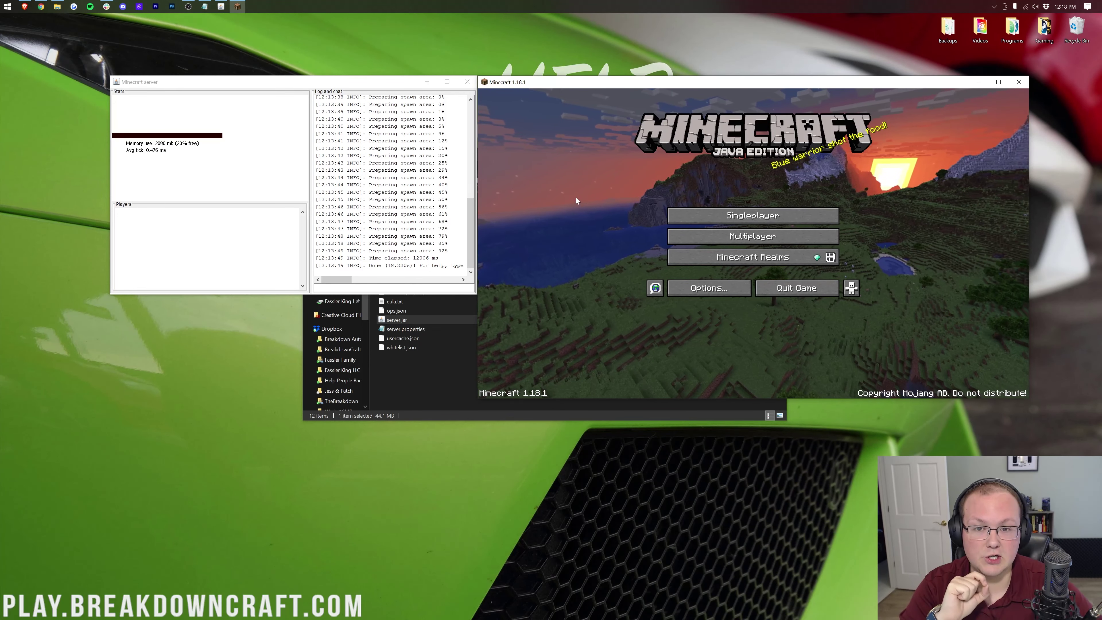
click(733, 237)
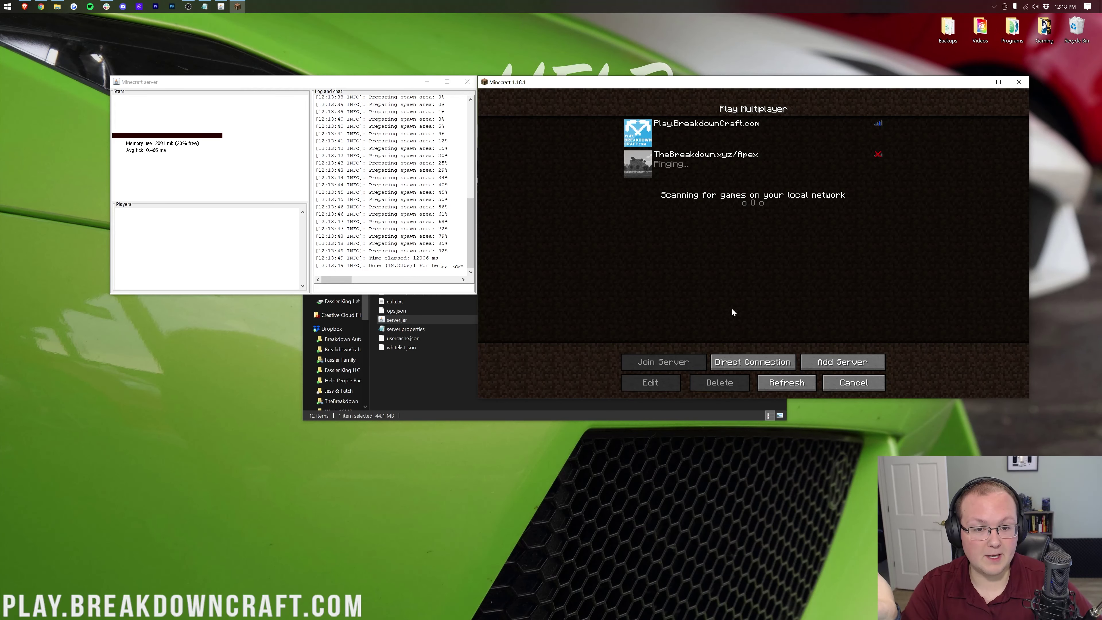
Step: Join the local Minecraft server through a direct connection, using localhost as the server address
click(739, 358)
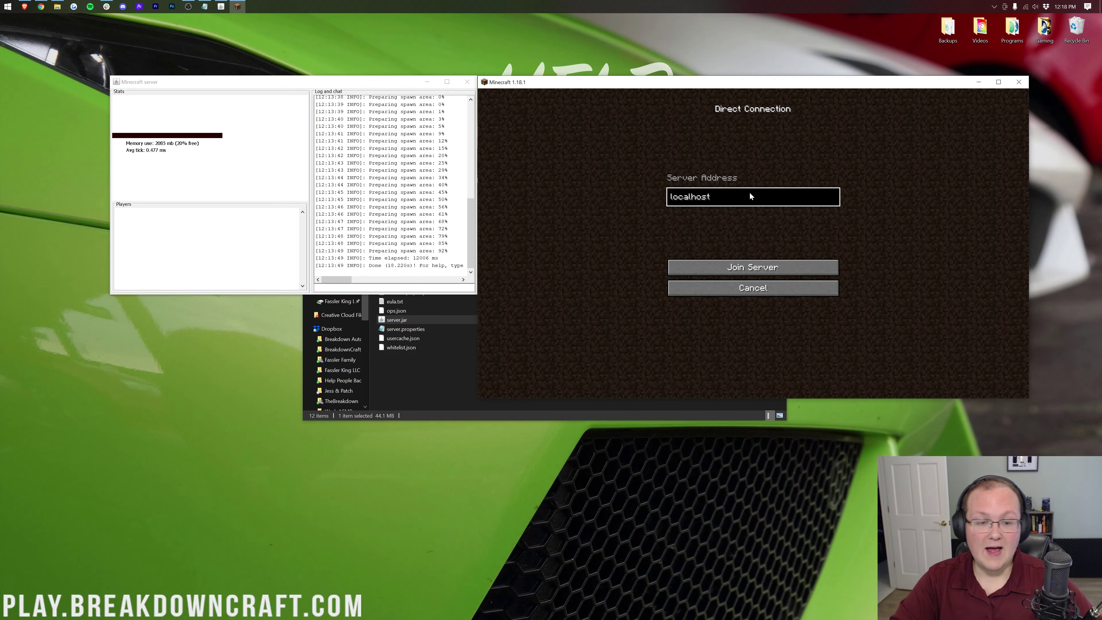
key(ctrl+a)
text(localhost)
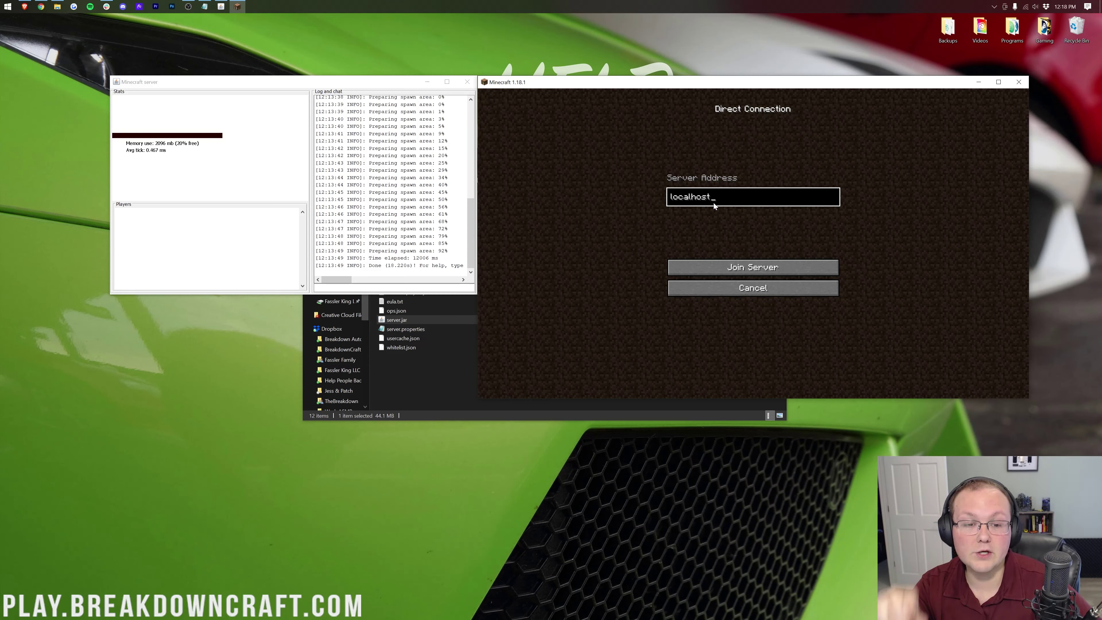
click(753, 268)
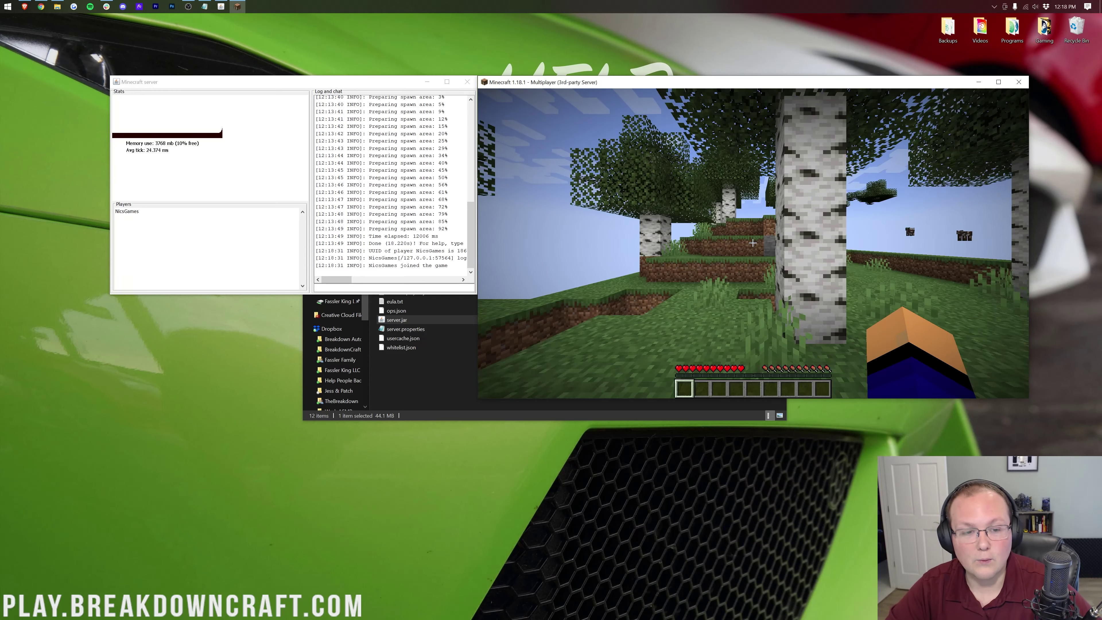
Step: Walk through the birch forest around the spawn point in the server world
key(w)
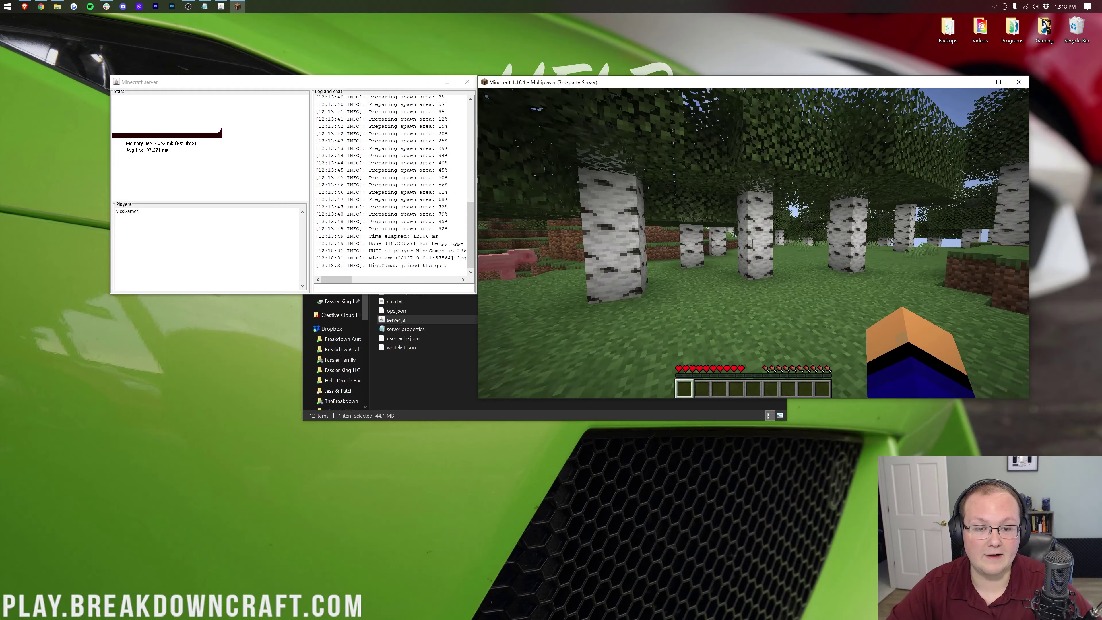
key(w)
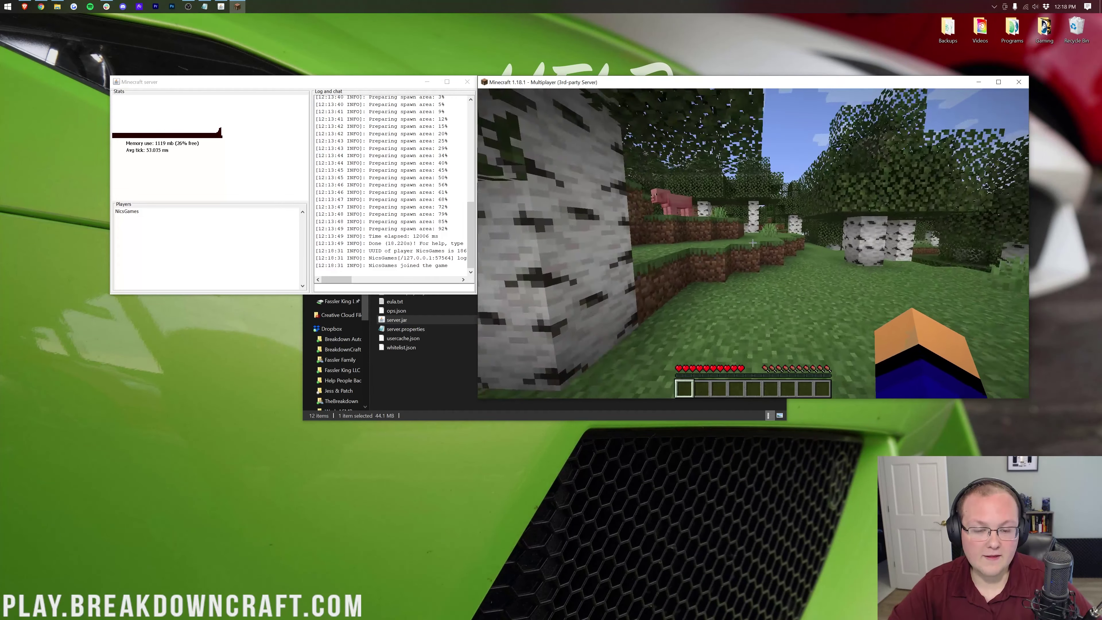
key(w)
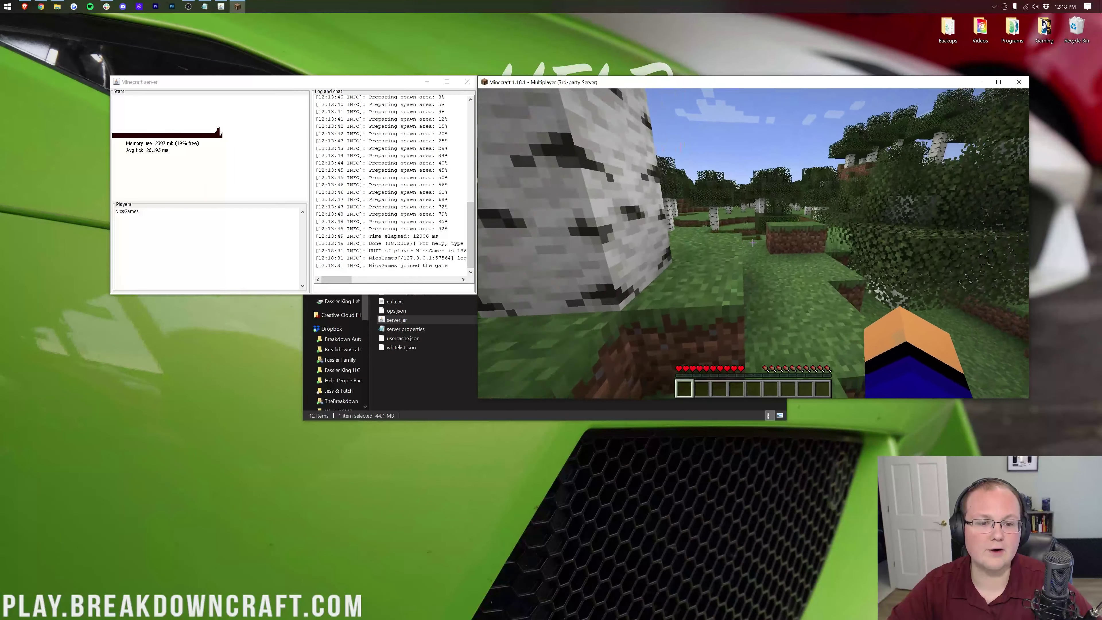
Step: Dig up dirt blocks, stack them into a small pillar on the leaves, and walk around it
click(752, 243)
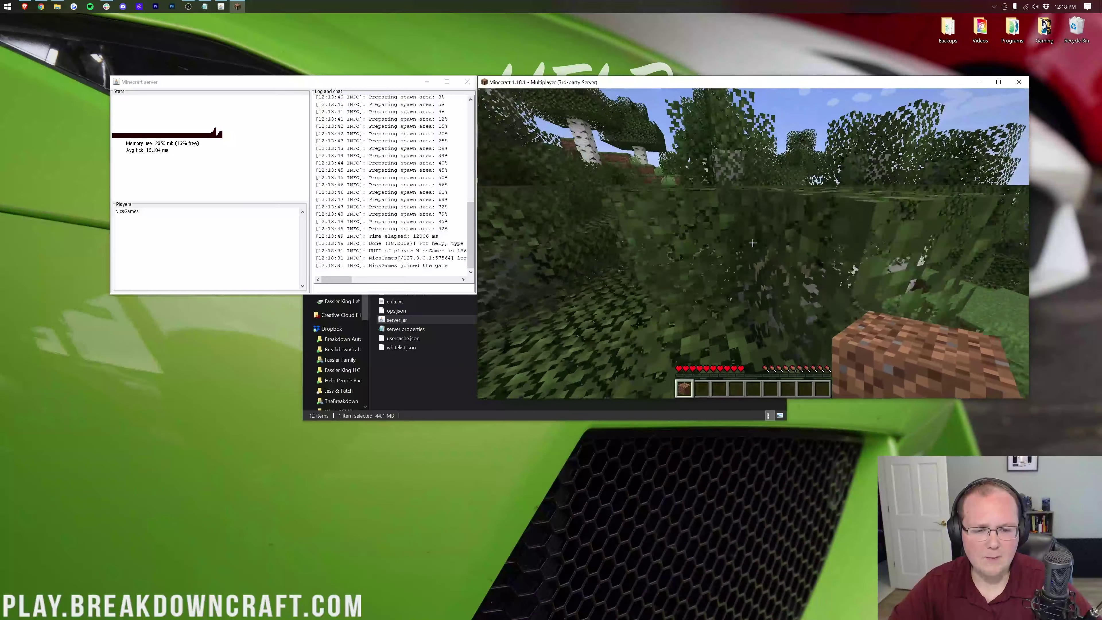
right_click(752, 243)
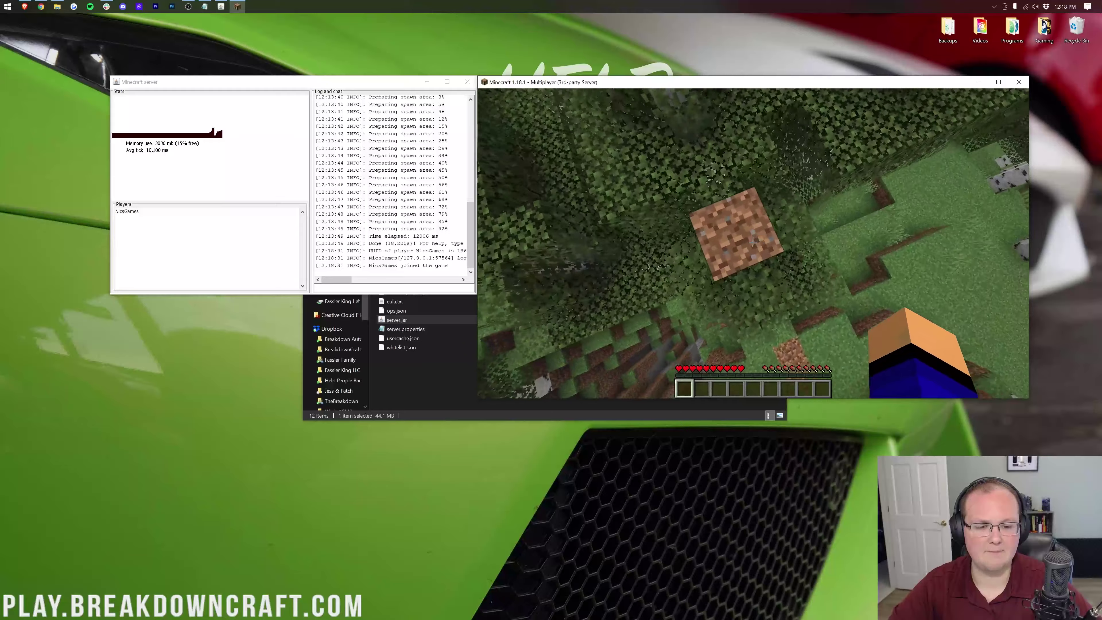
click(753, 243)
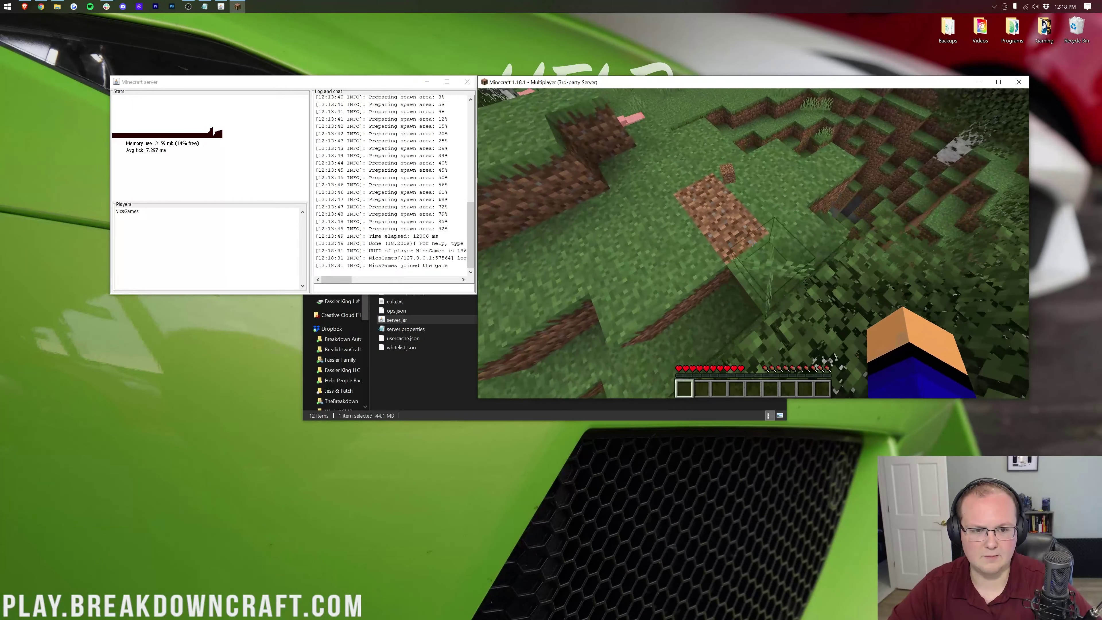
right_click(753, 242)
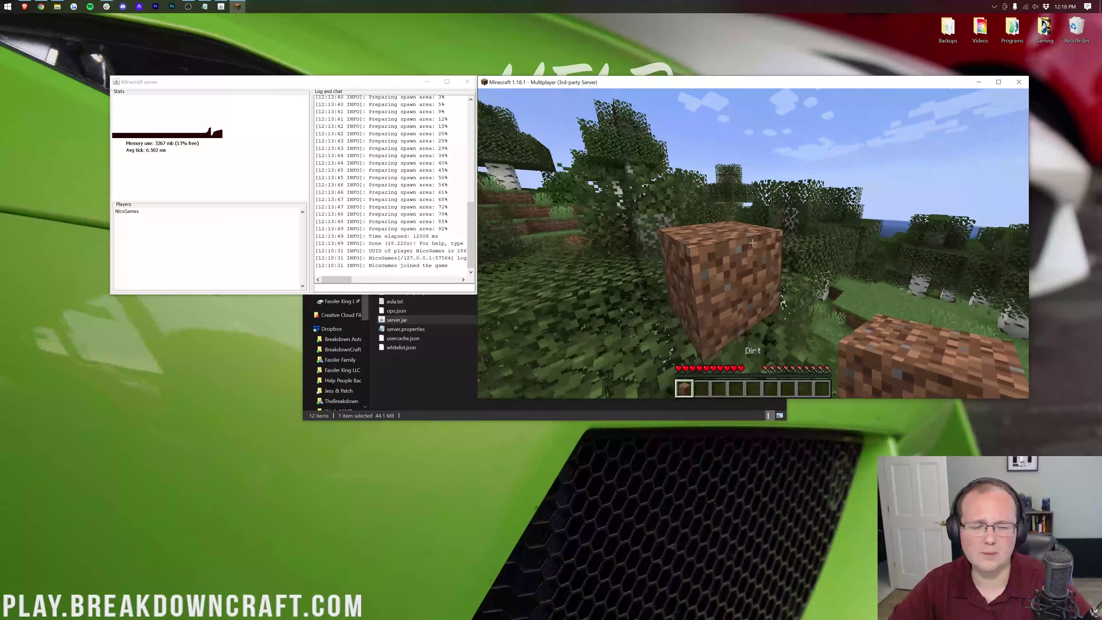
right_click(753, 243)
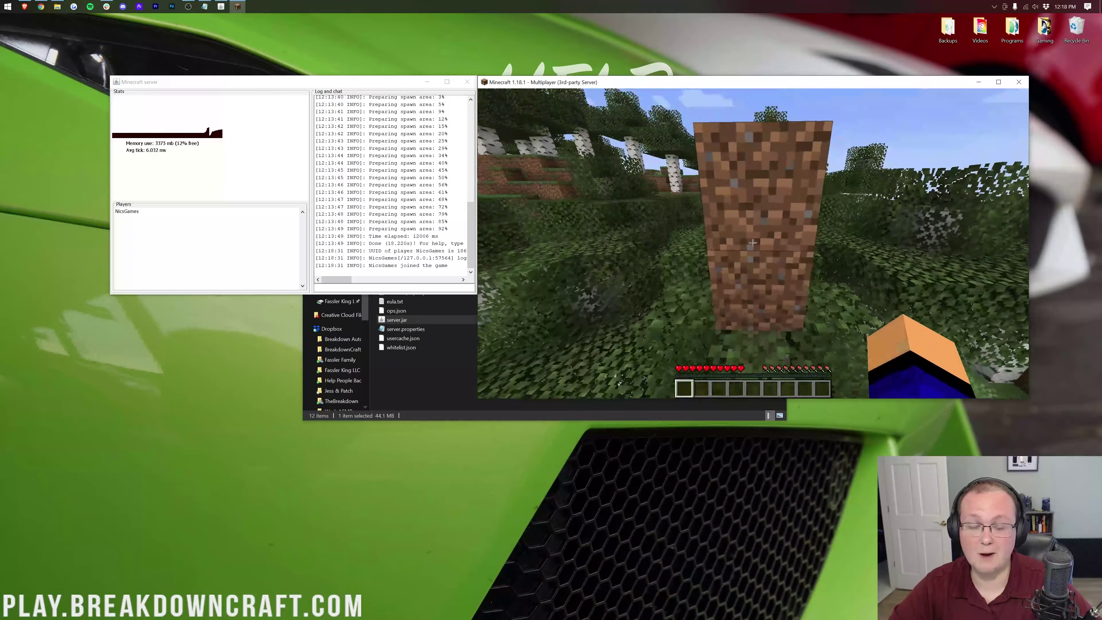
key(space)
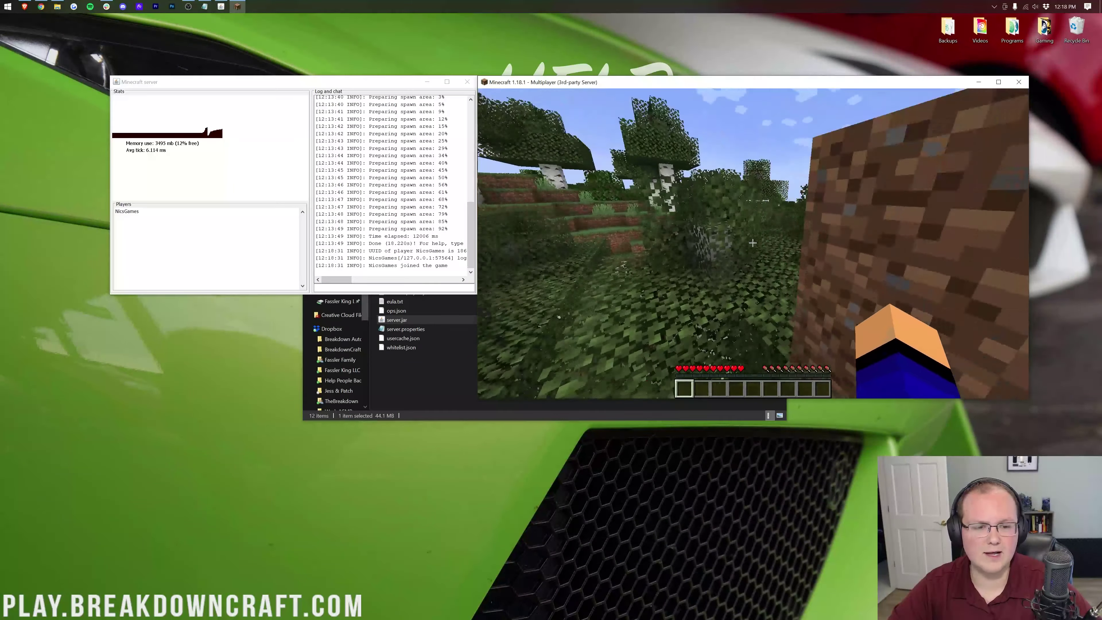
key(w)
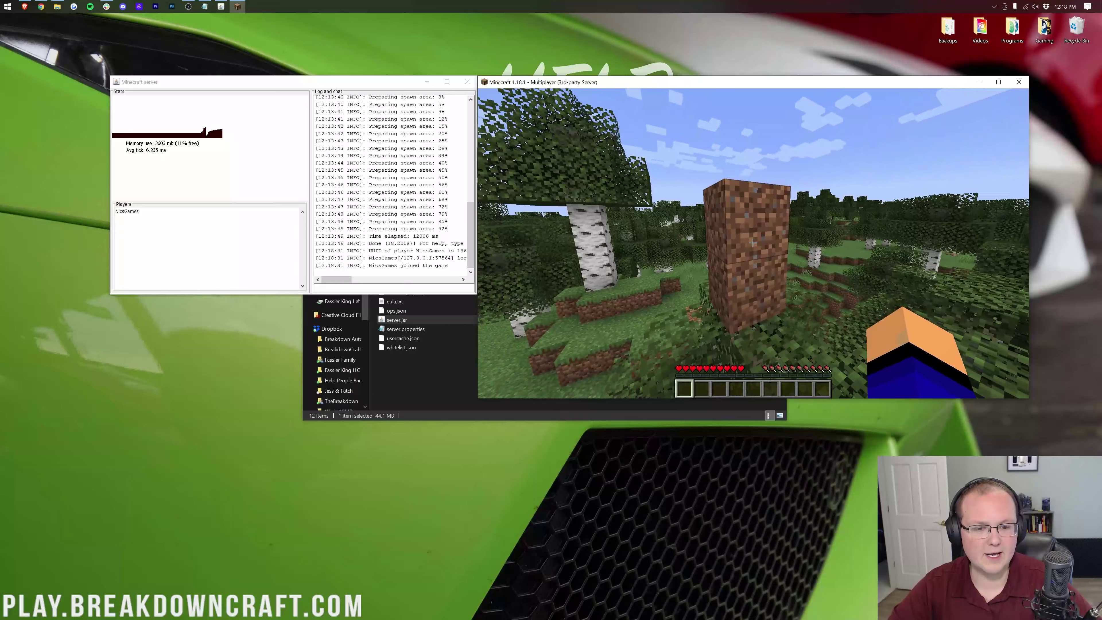
Step: Disconnect from the local server and close the Minecraft game
key(t)
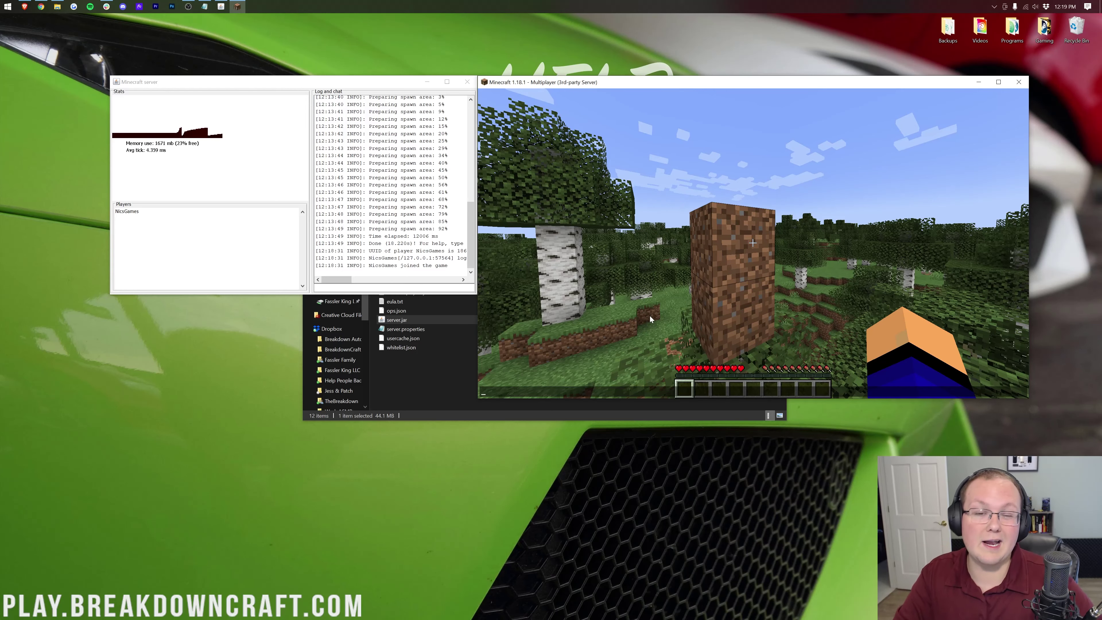
key(Escape)
key(Escape)
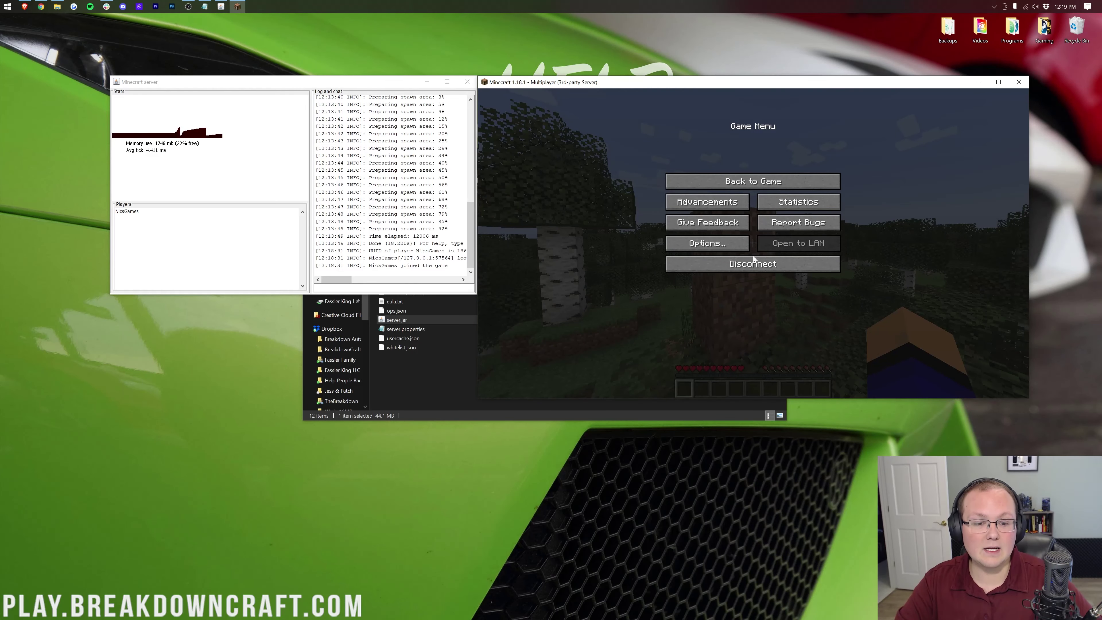
click(752, 261)
click(1019, 81)
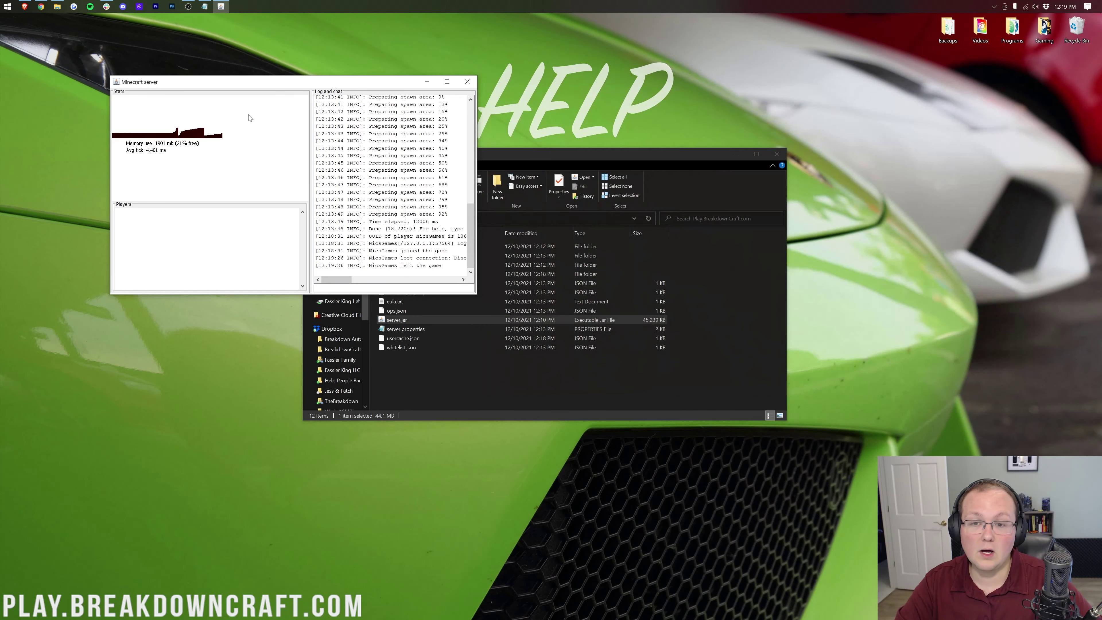
Step: Shut down the server with the stop command in its console, and close the server folder window
drag(276, 83, 504, 83)
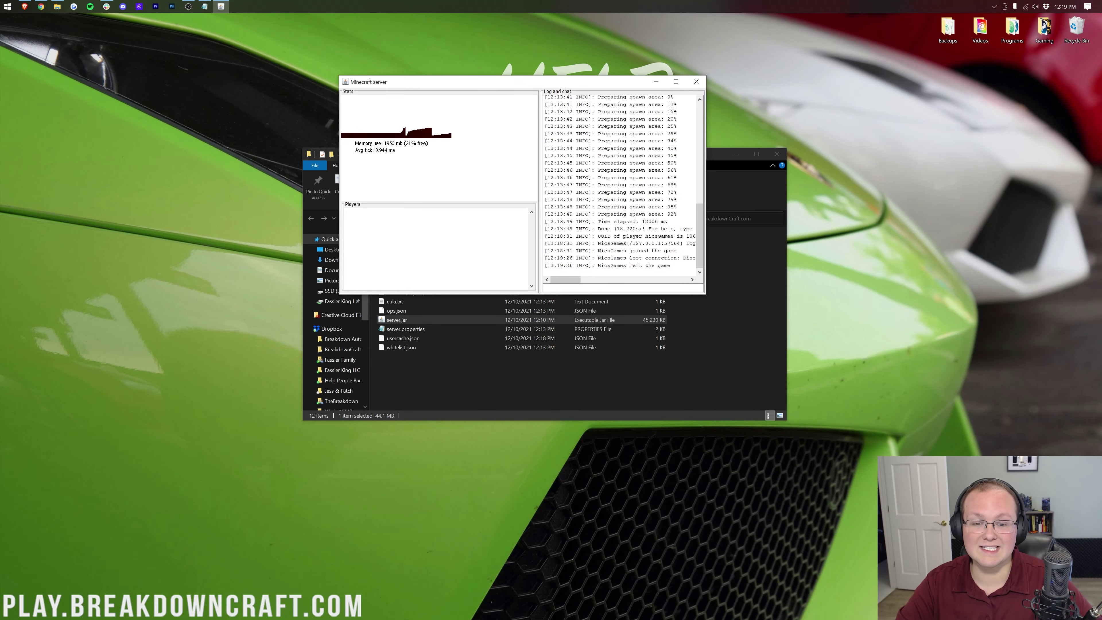
text(stop)
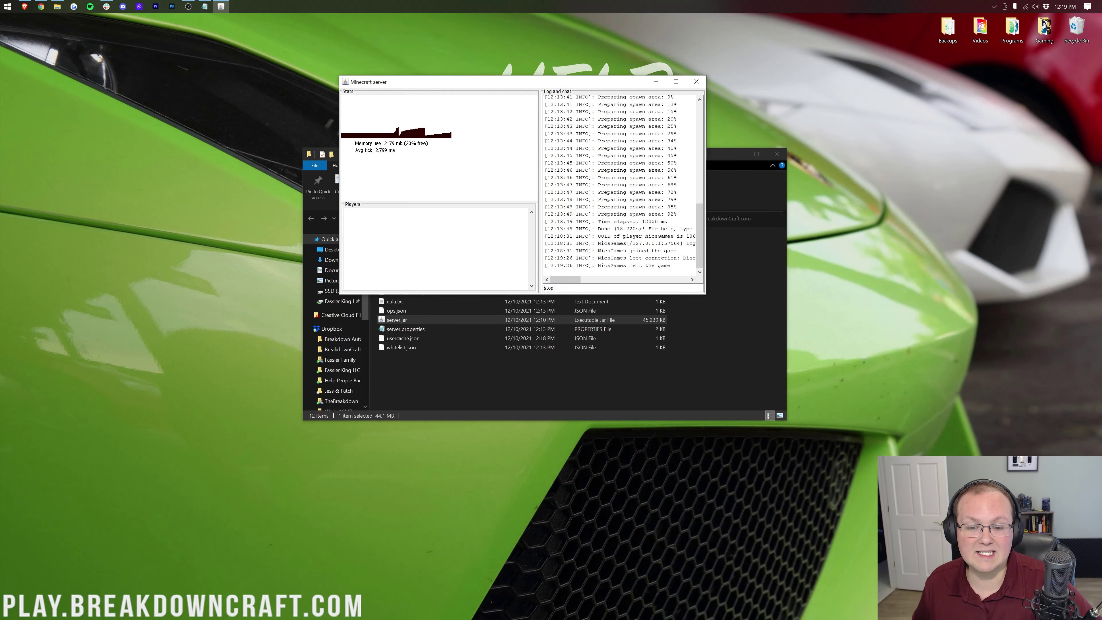
key(Return)
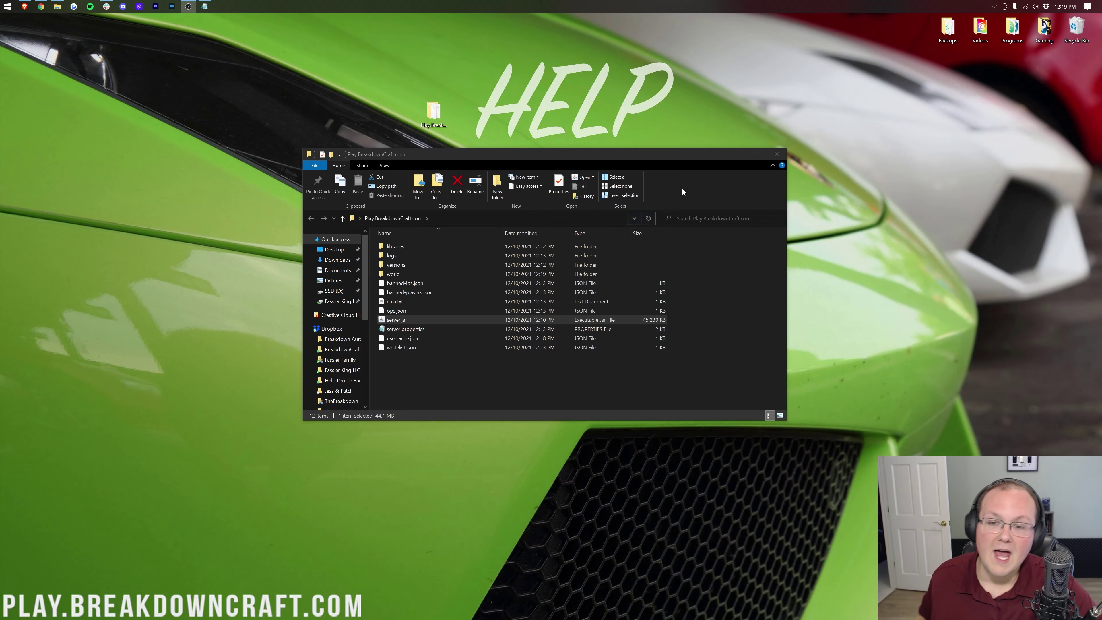
click(776, 153)
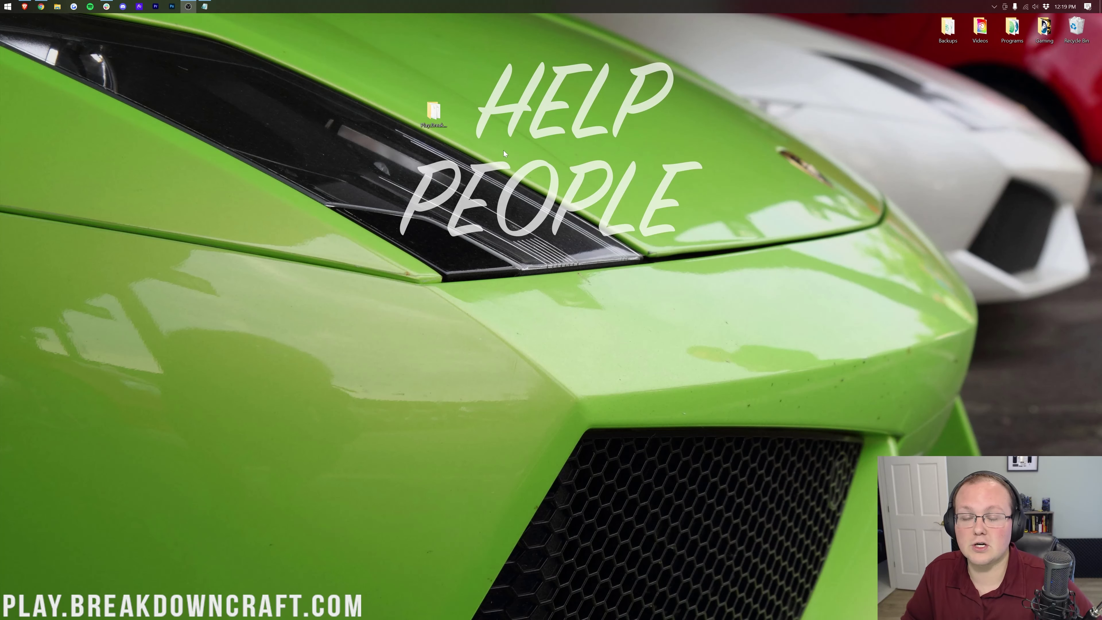
Step: Open the Windows Start menu
click(2, 4)
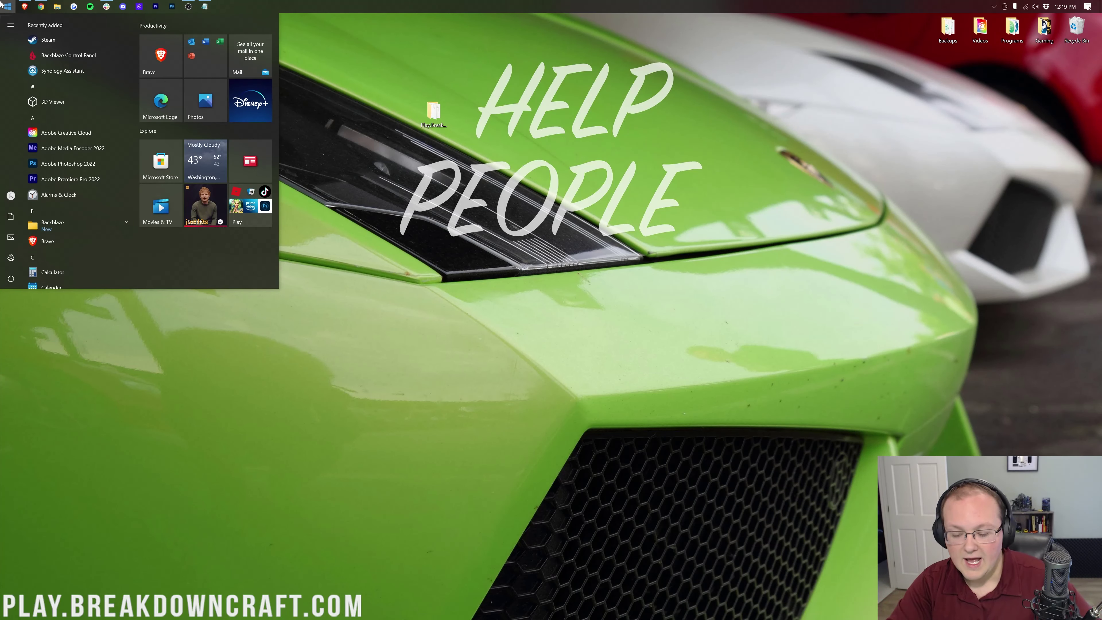
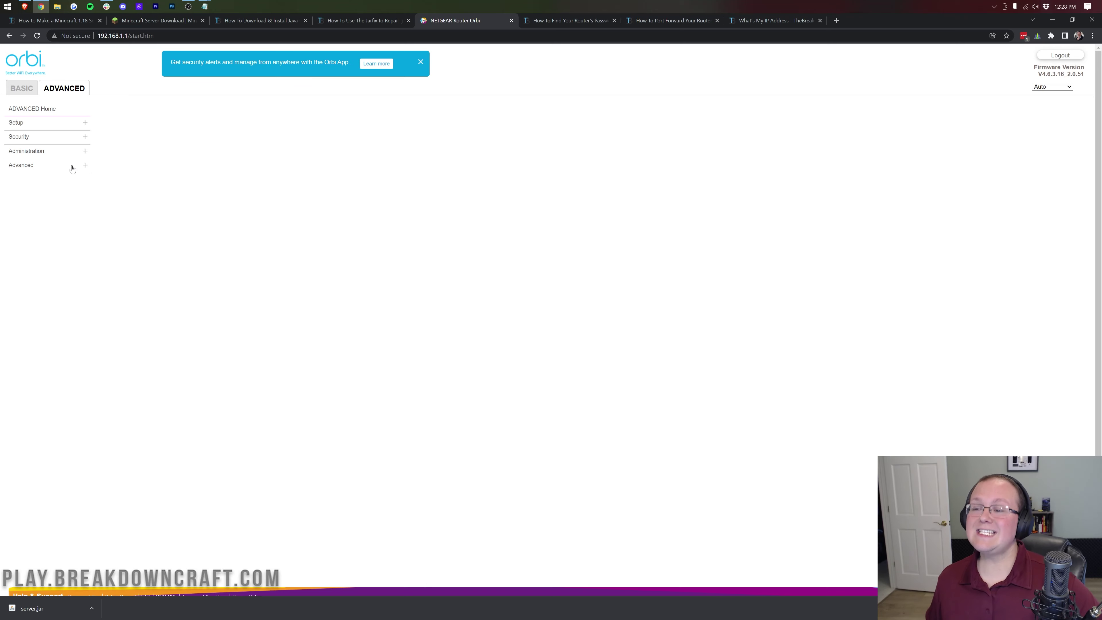
Step: Open the router's port forwarding settings and start adding a custom service
click(72, 167)
click(58, 167)
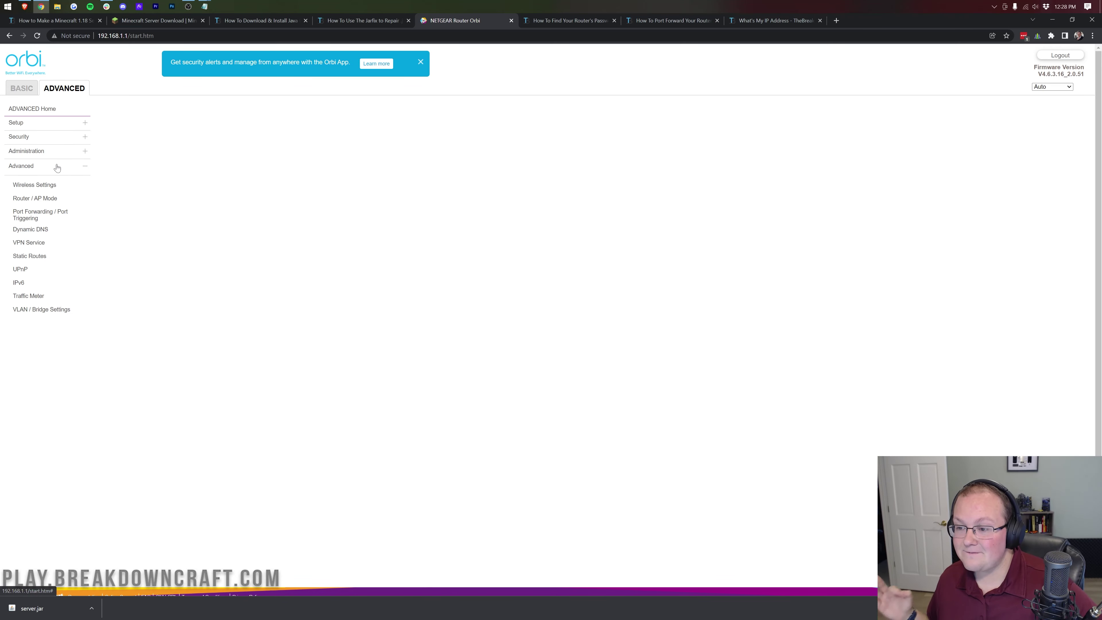
click(49, 219)
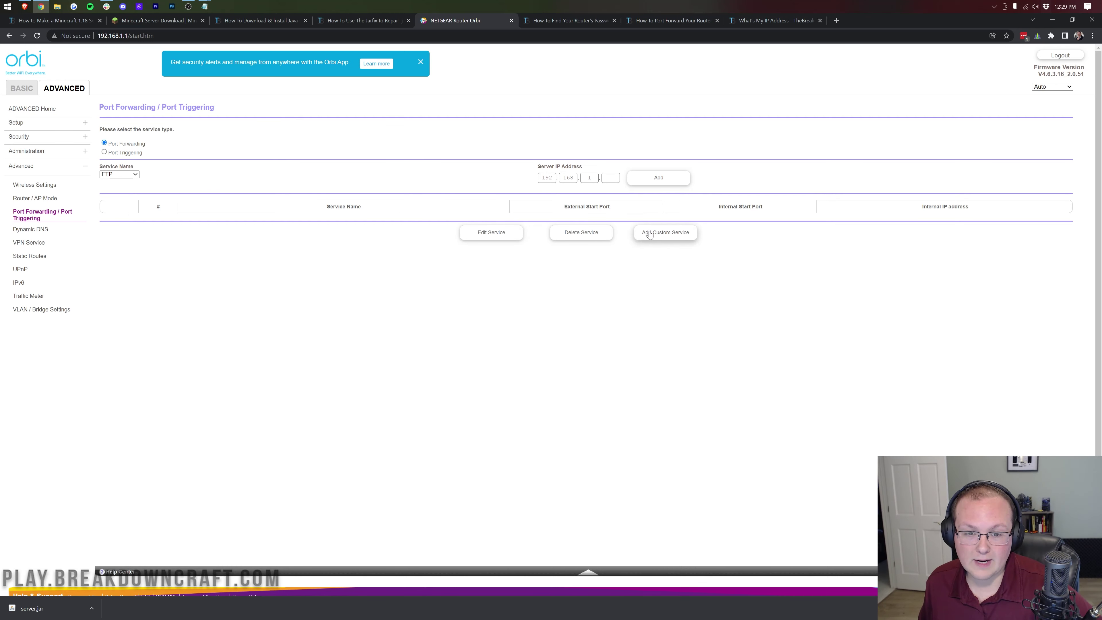
click(655, 240)
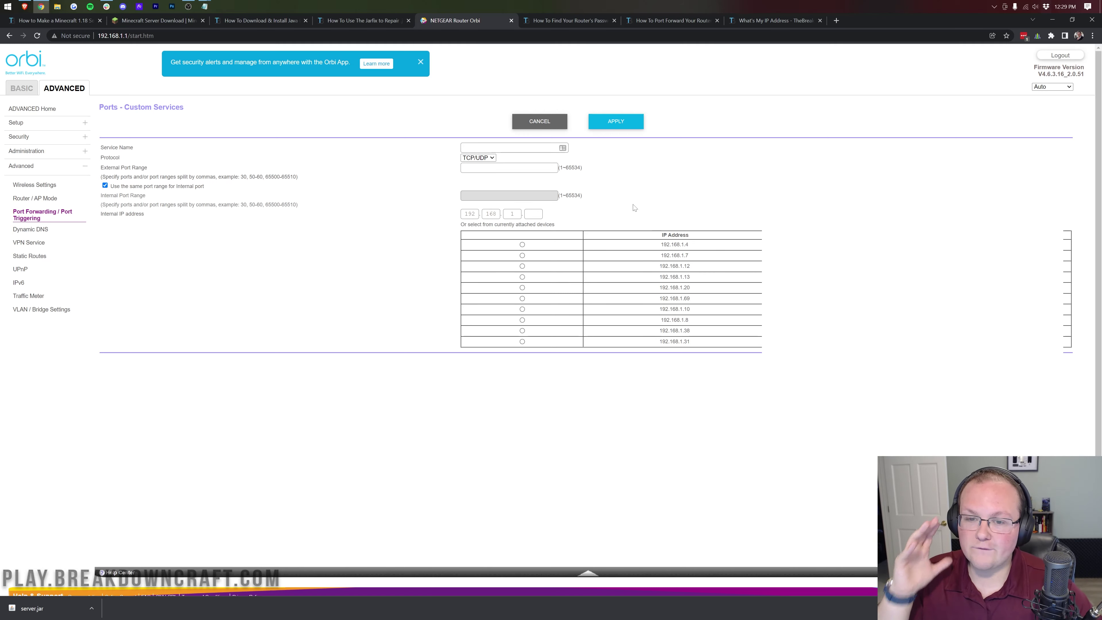
Step: Name the custom service Minecraft and set its protocol to TCP/UDP
click(560, 148)
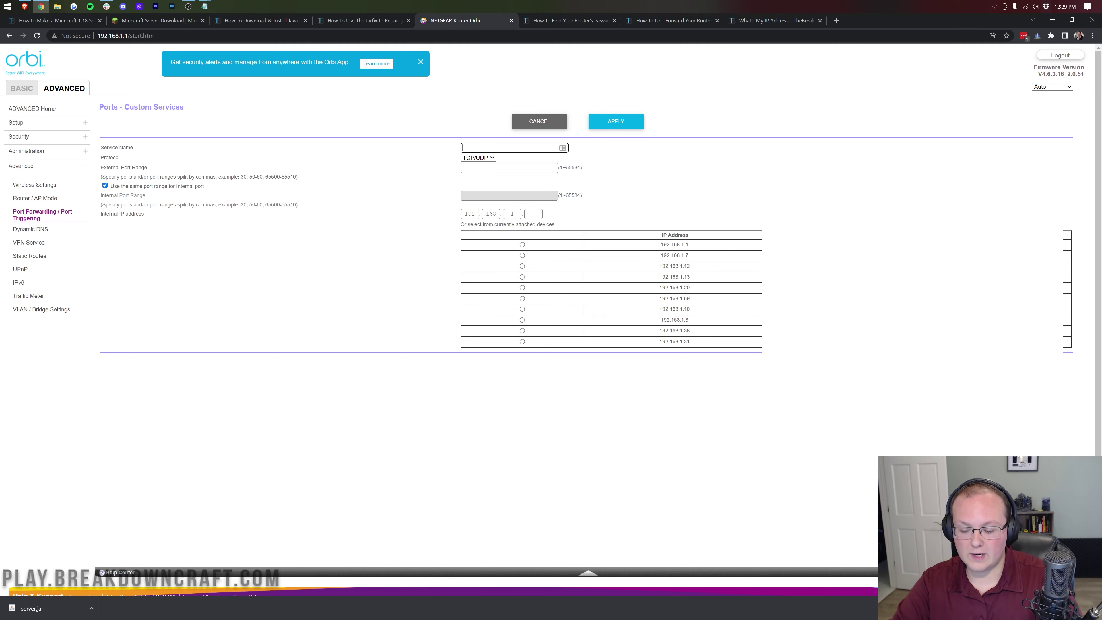
text(Minecraft)
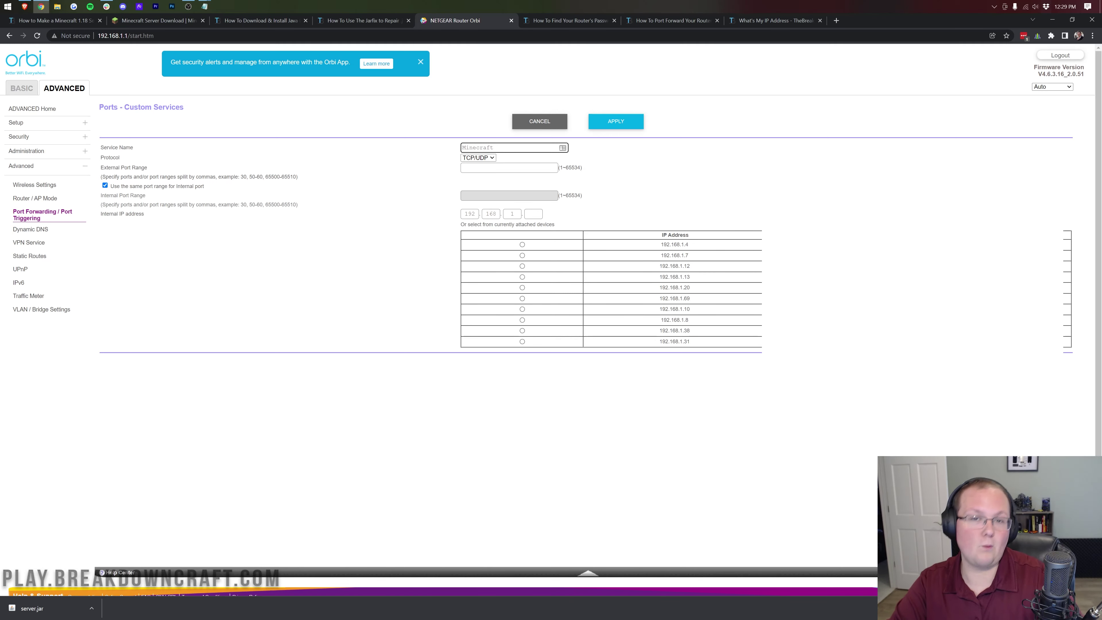
click(479, 159)
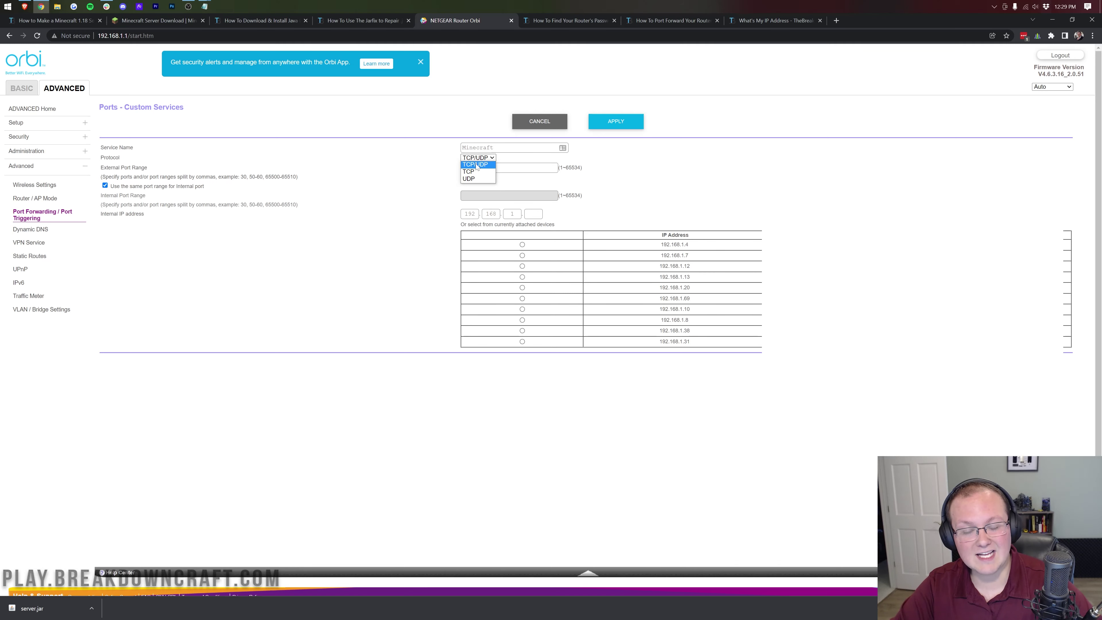
click(477, 171)
click(481, 159)
click(478, 178)
click(478, 158)
click(479, 166)
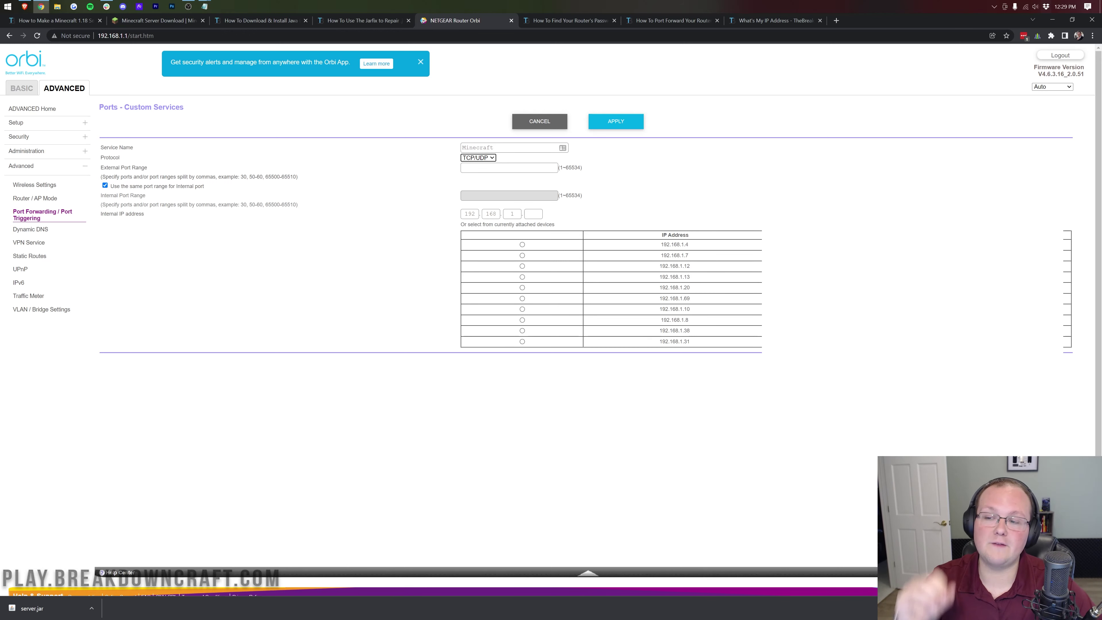
Step: Set the custom service's external port range to 25565
click(114, 168)
double_click(125, 168)
drag(121, 167, 136, 168)
click(260, 184)
click(509, 168)
text(25565)
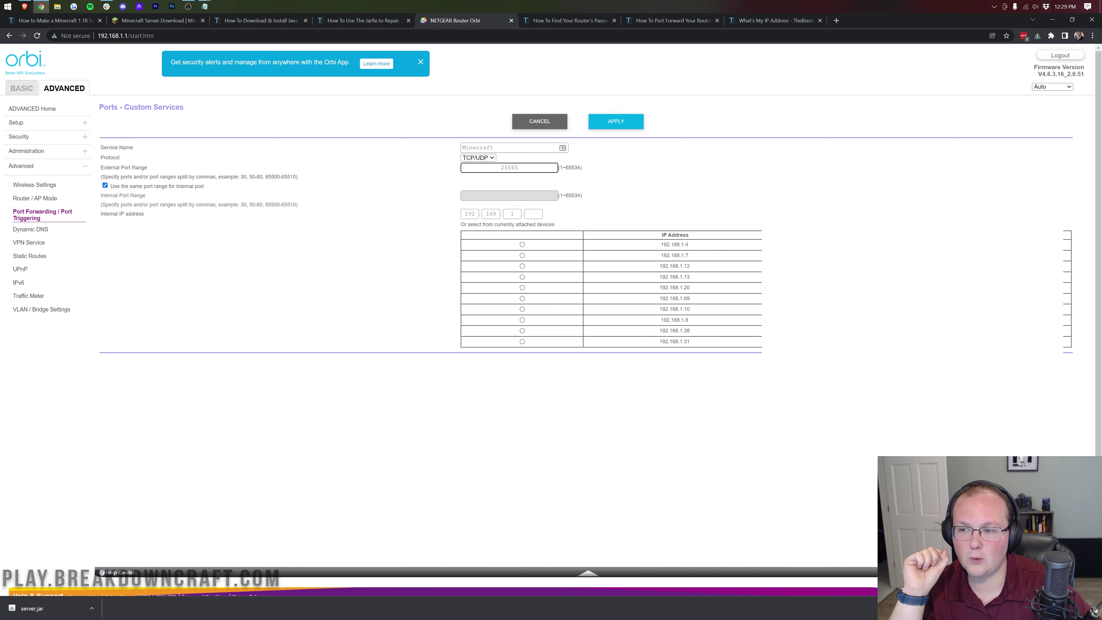
Step: Turn off using the same port range for the internal port, and set the internal port range to 25565
click(105, 185)
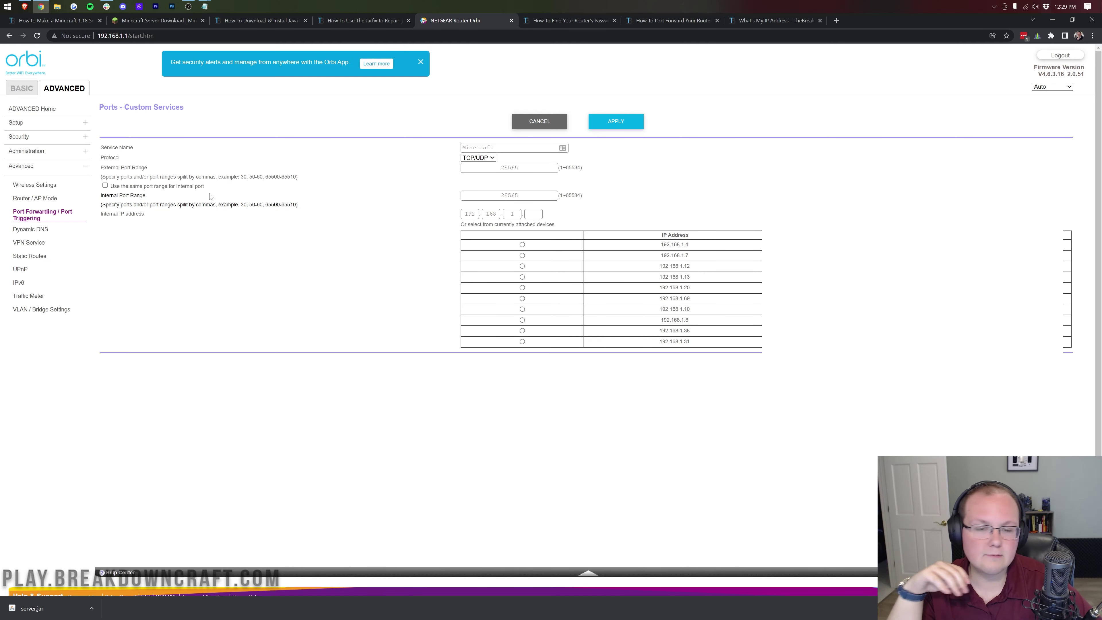
key(Tab)
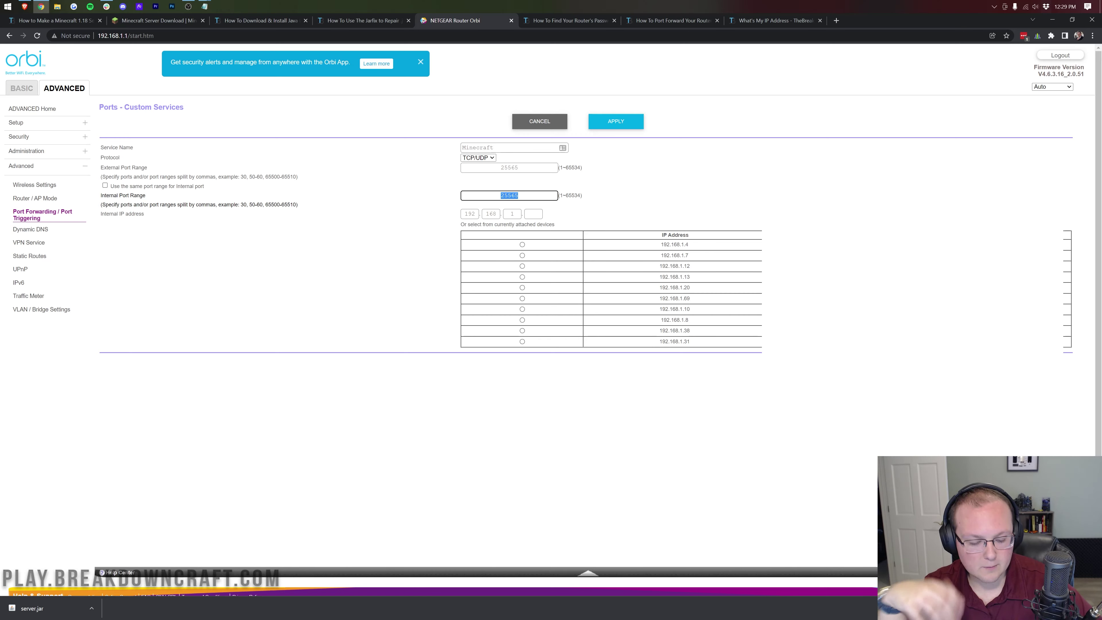
text(25565)
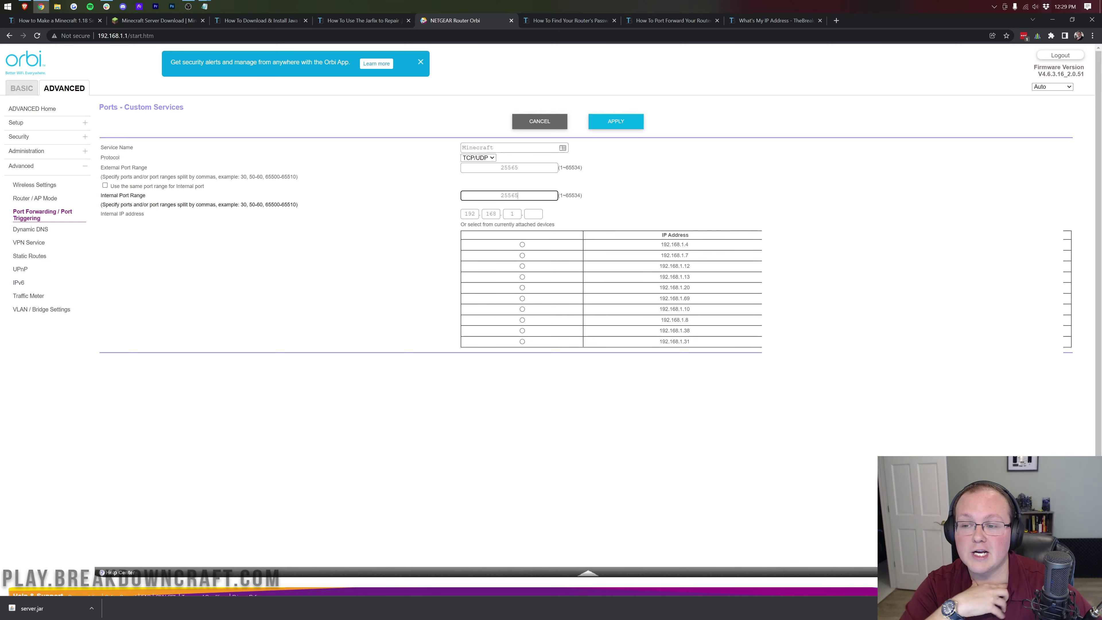
Step: Bring up the Notepad notes to look up the PC's IPv4 address for the internal IP address setting
click(204, 219)
key(ctrl+a)
double_click(134, 213)
click(172, 221)
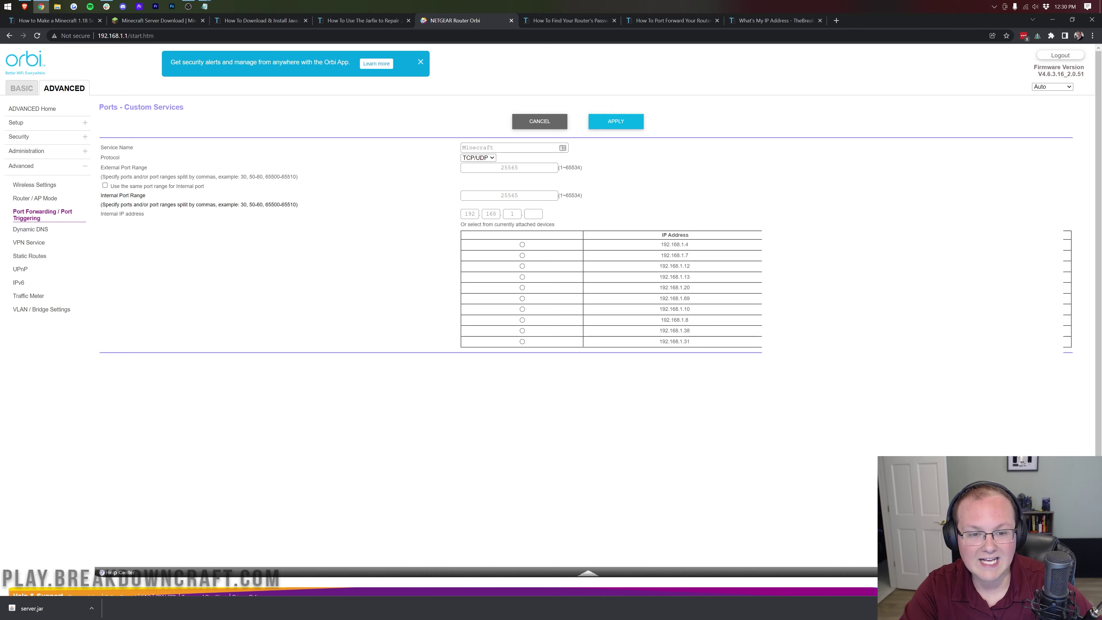
mouse_move(206, 6)
click(229, 46)
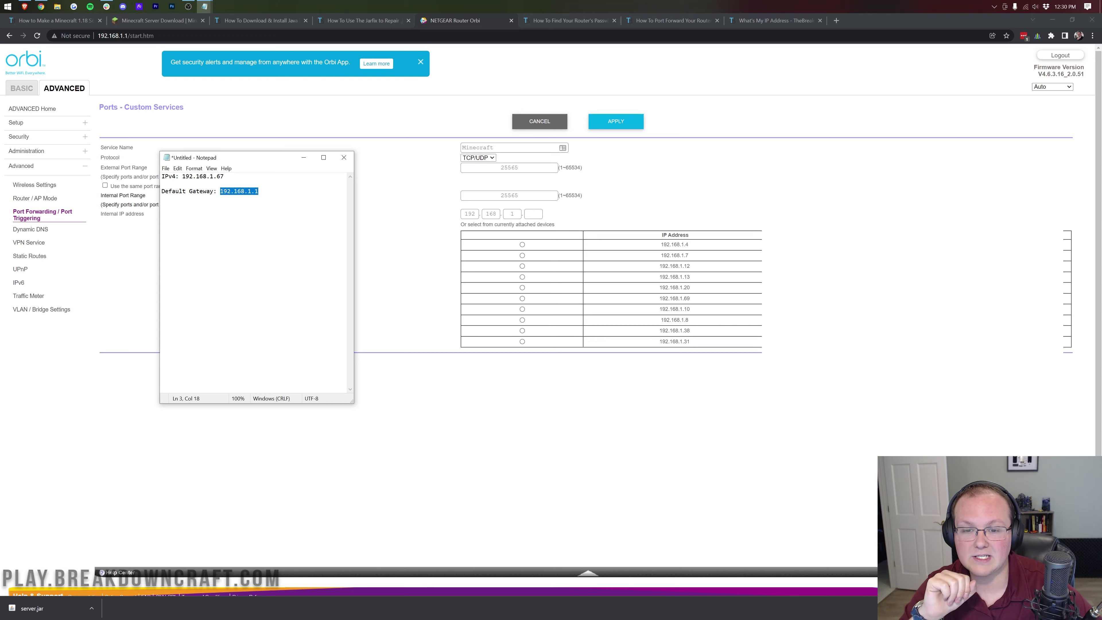
Step: Complete the custom service's internal IP address as 192.168.1.67 and apply the port forwarding rule
click(533, 213)
text(67)
key(BackSpace)
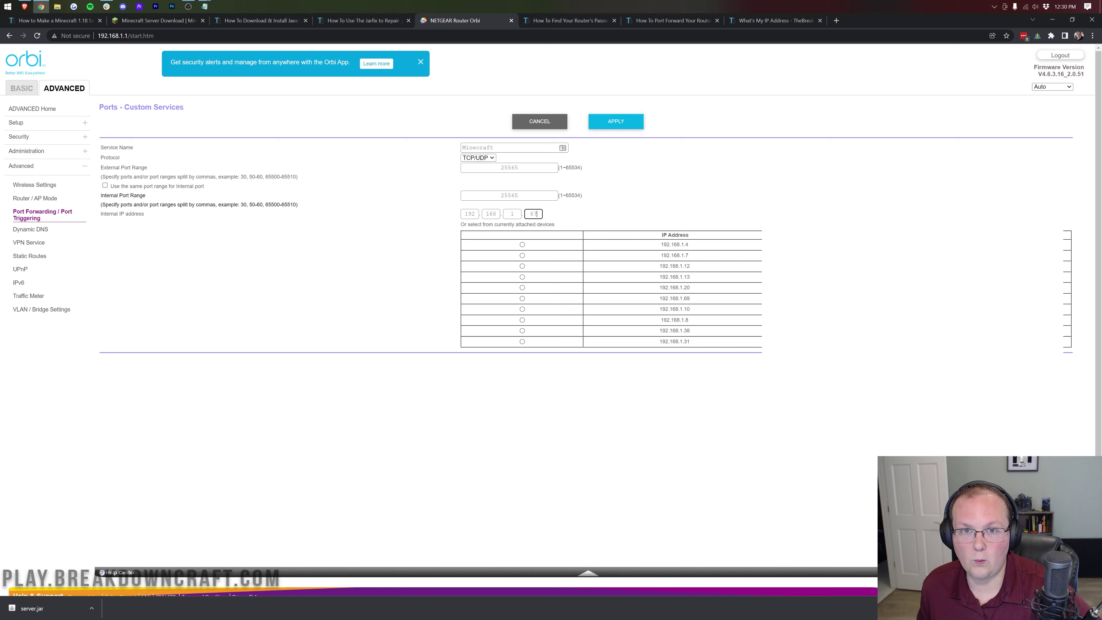
click(619, 121)
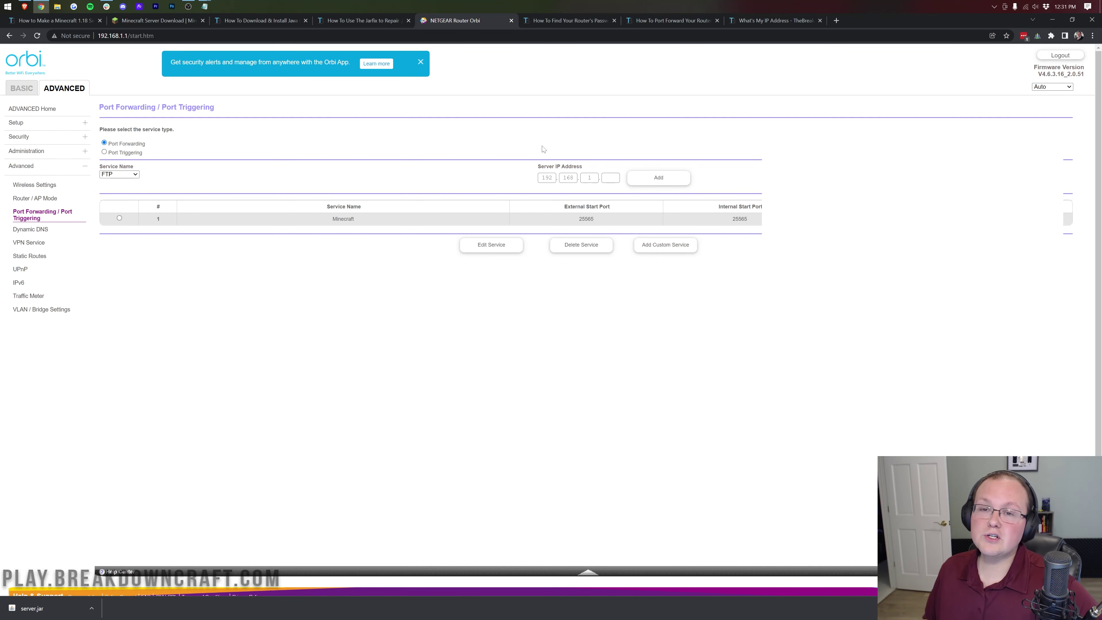
Step: Look up the network's public IP address on the What's My IP Address page and copy it
click(779, 21)
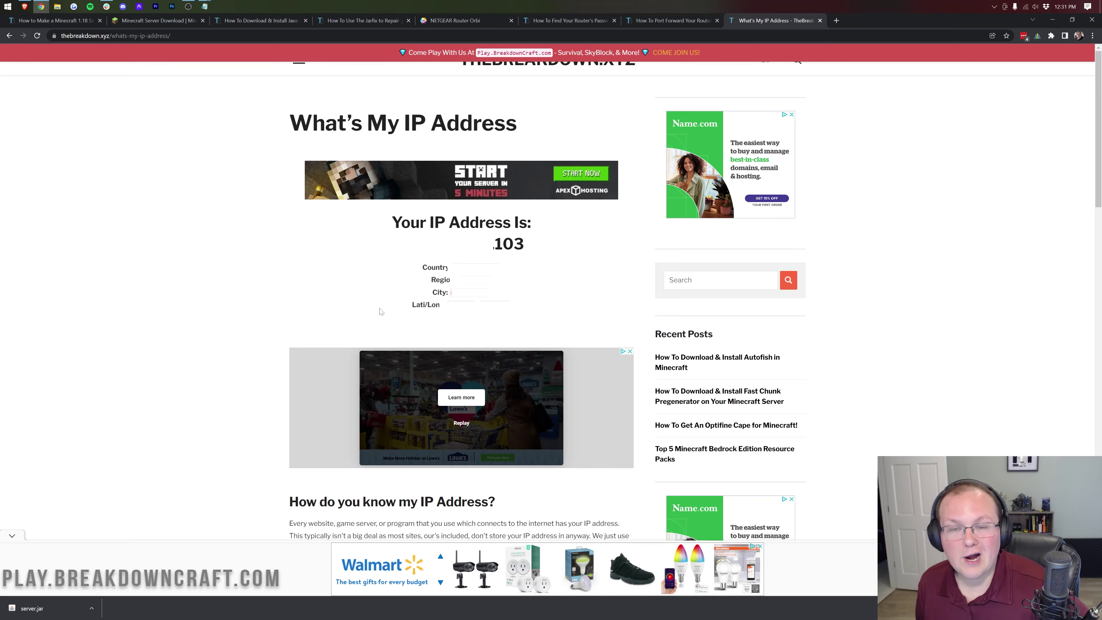
drag(399, 251, 560, 252)
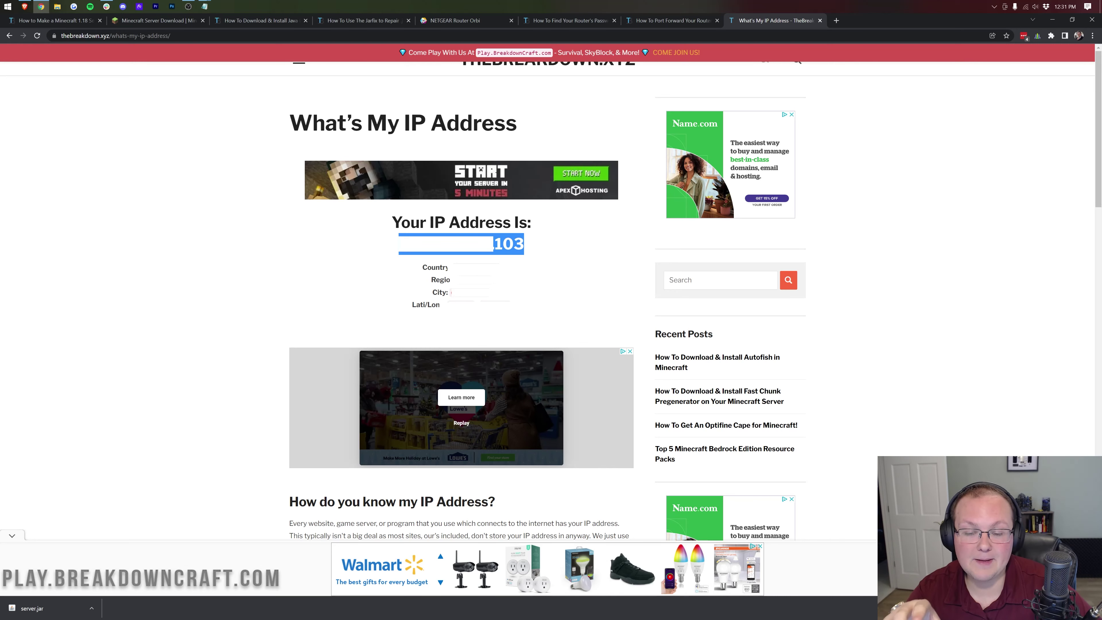
right_click(433, 248)
click(381, 249)
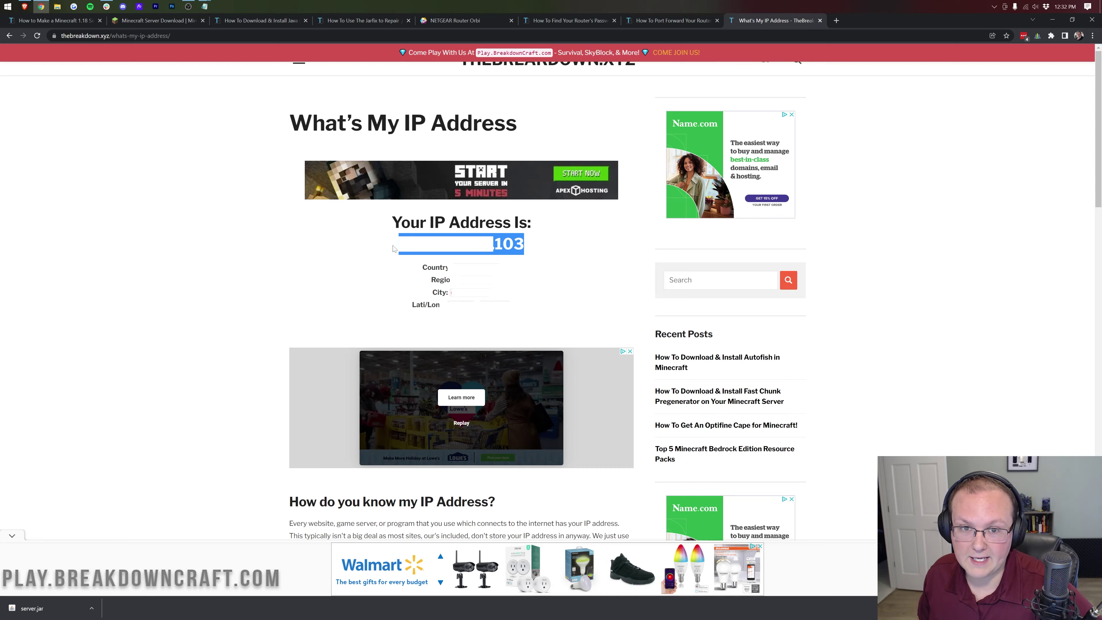
Step: Leave the browser and open server.properties from the Play.BreakdownCraft.com server folder on the desktop
click(672, 21)
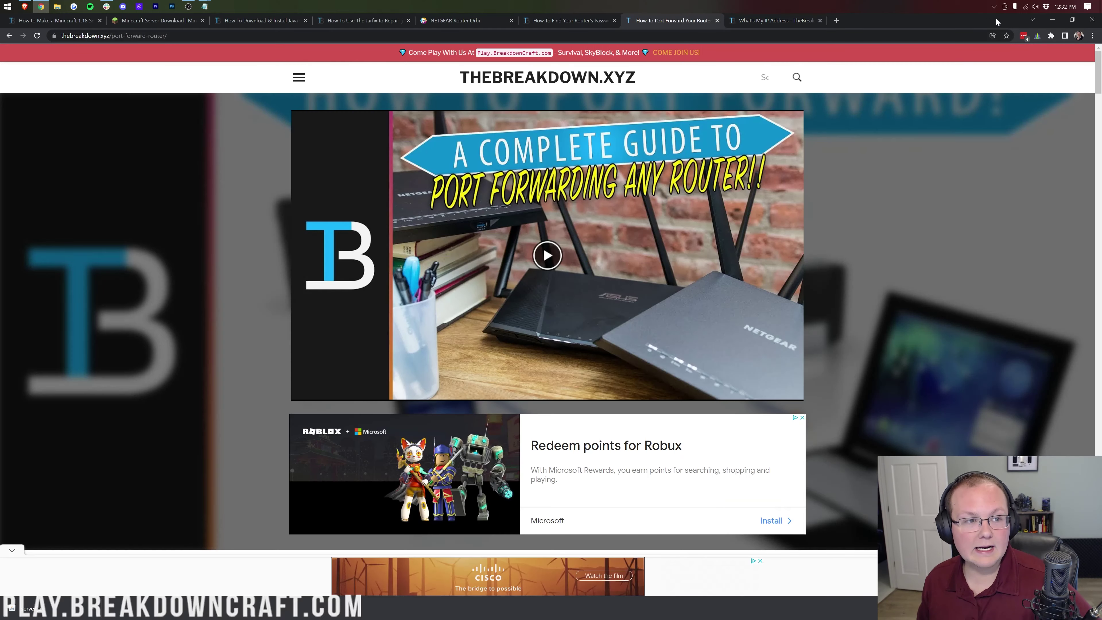
click(1052, 19)
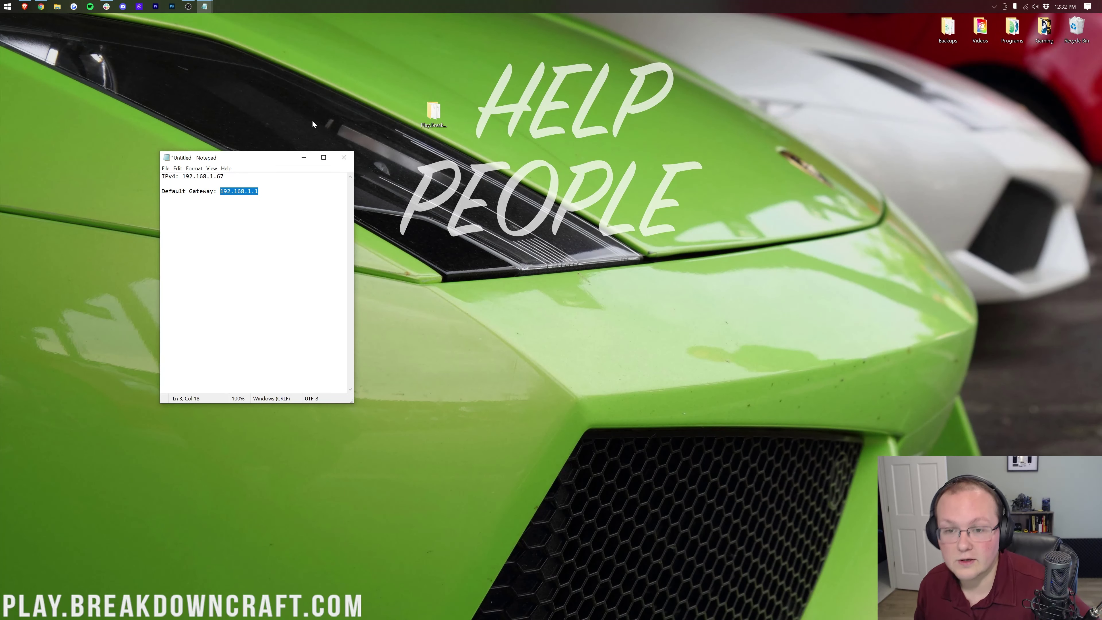
double_click(440, 123)
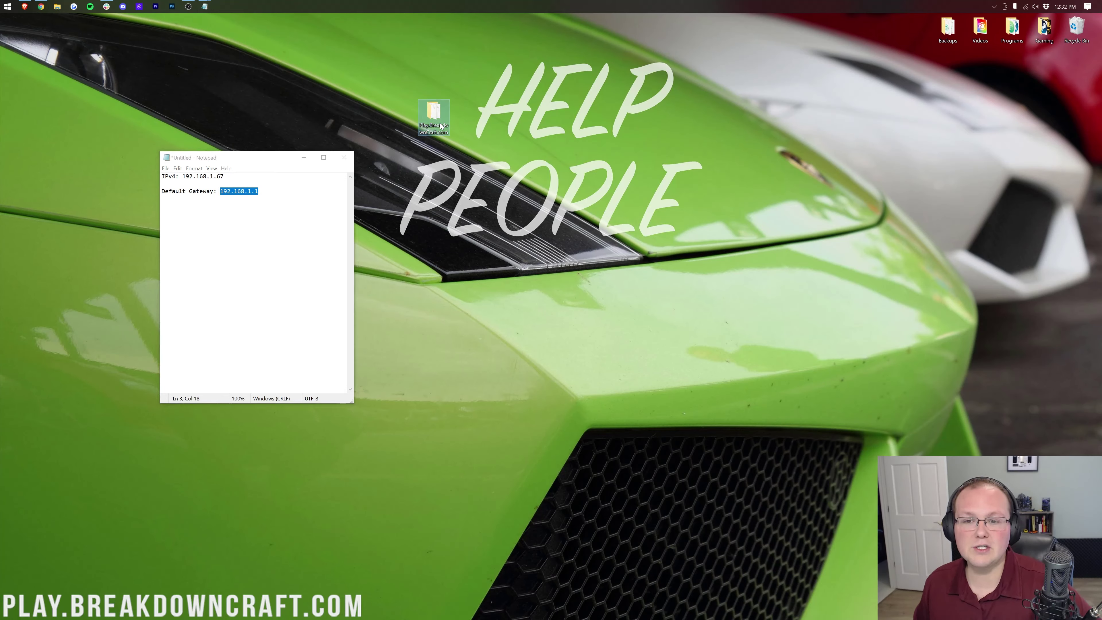
double_click(401, 330)
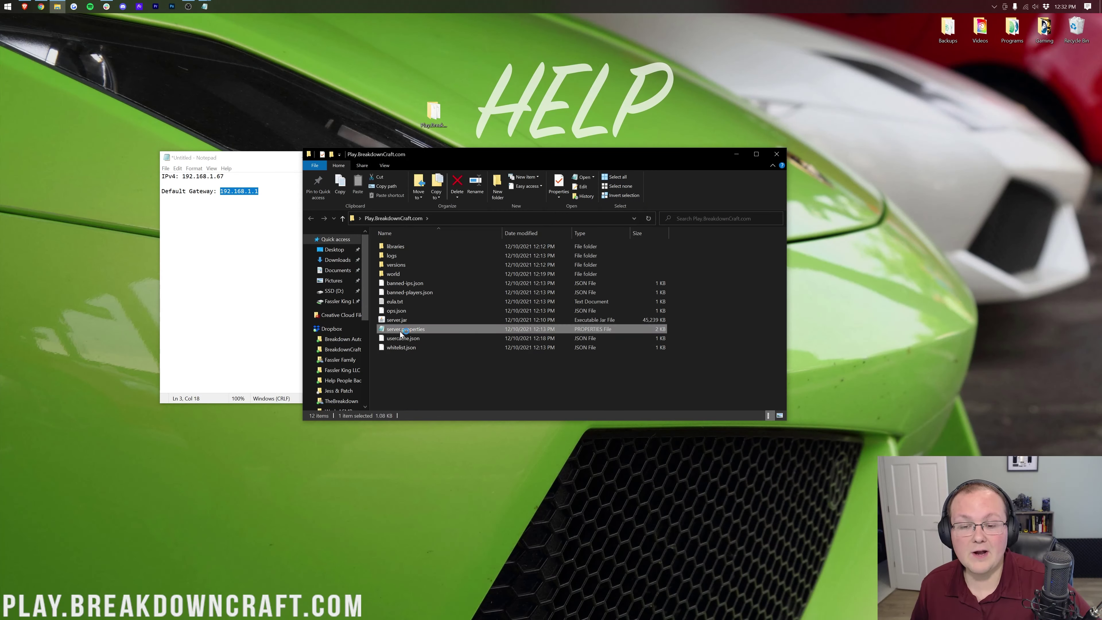
scroll(551, 314, down, 3)
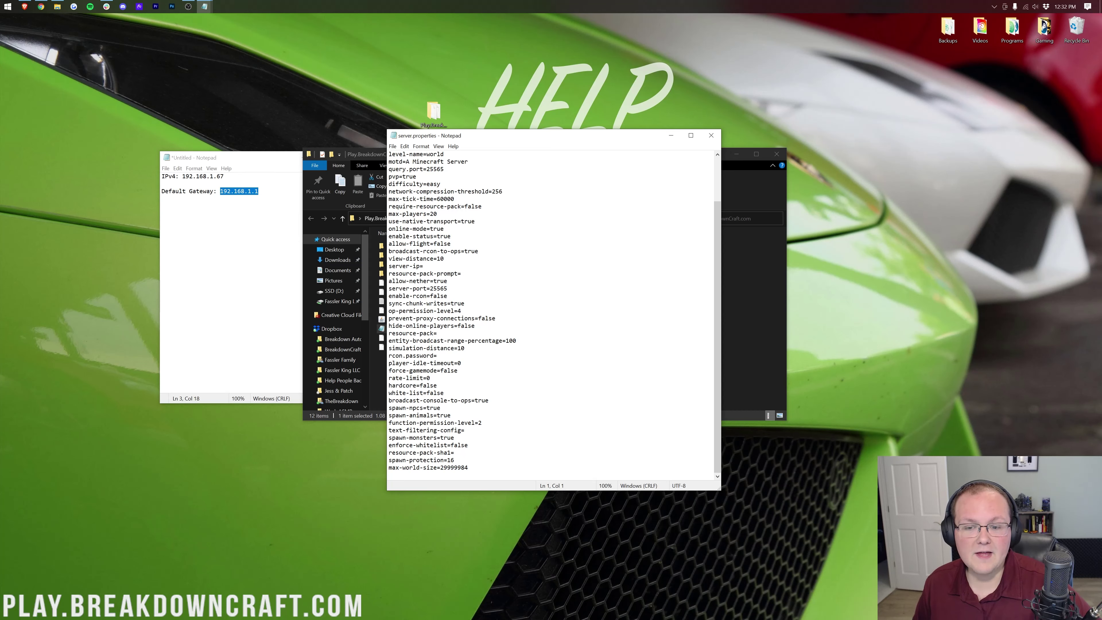
Step: Set server-ip to 192.168.1.67 in server.properties, then save and close the file
click(424, 266)
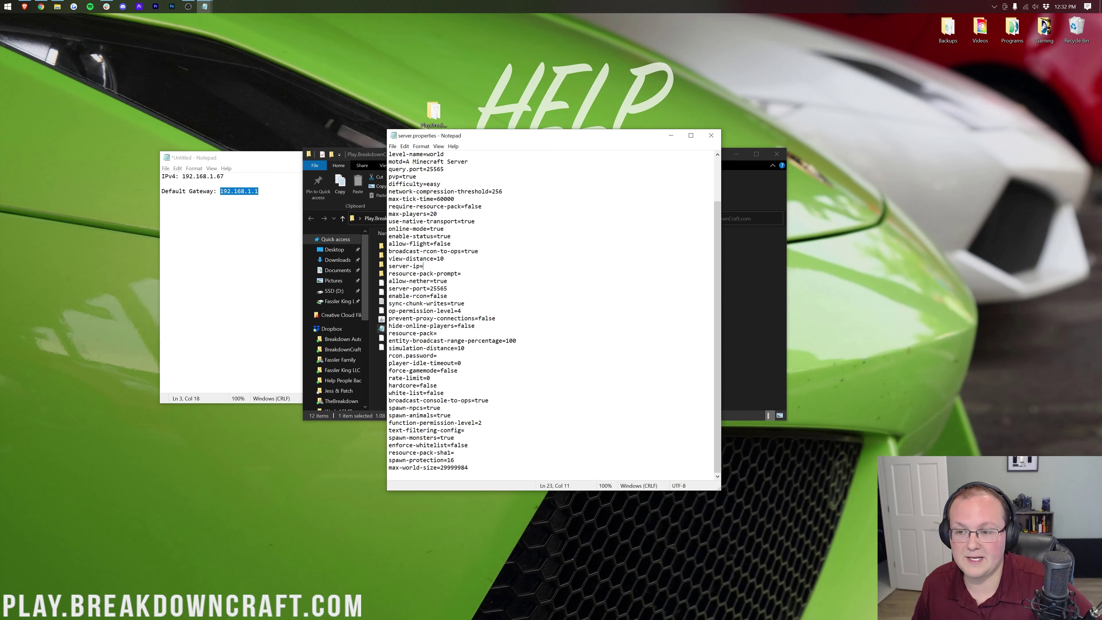
text(1923)
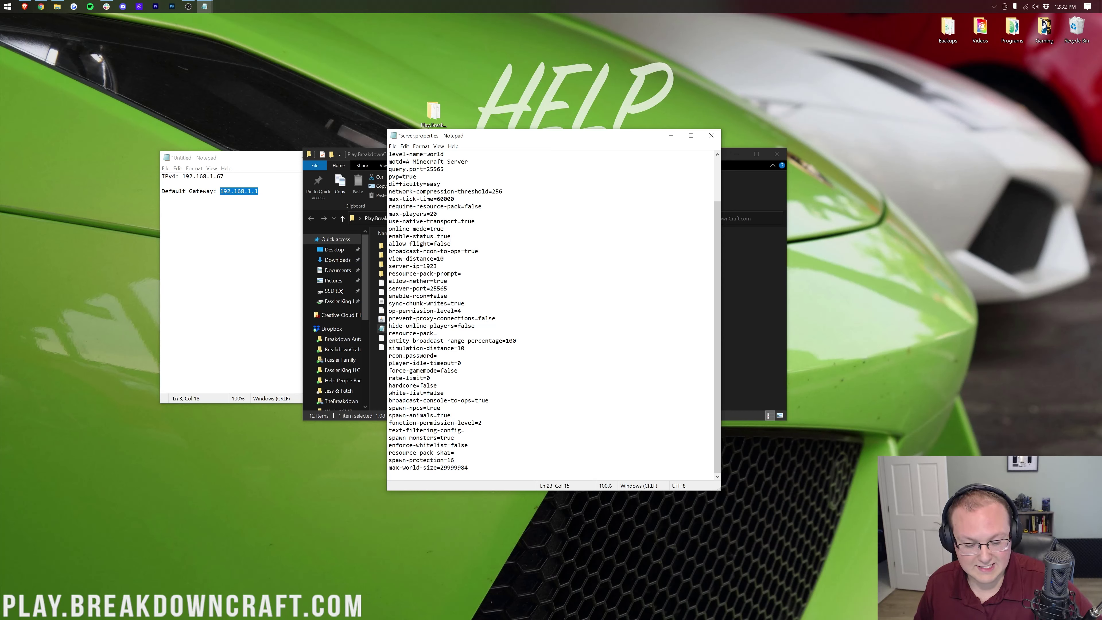
key(BackSpace)
text(.168.1.67)
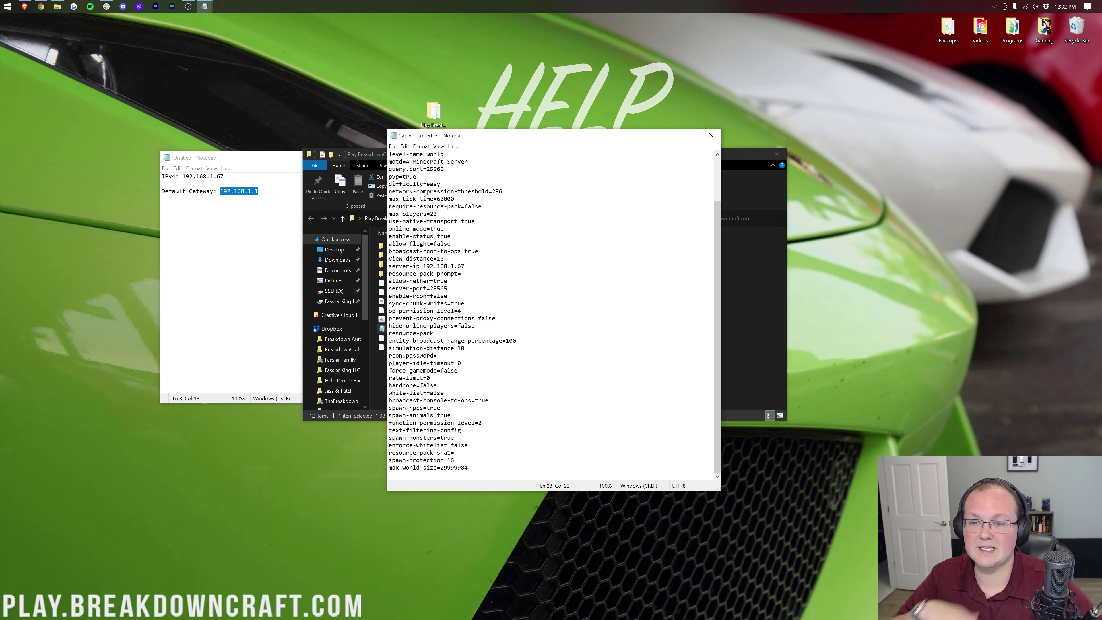
key(alt+f)
key(Down)
key(Down)
key(Down)
key(Return)
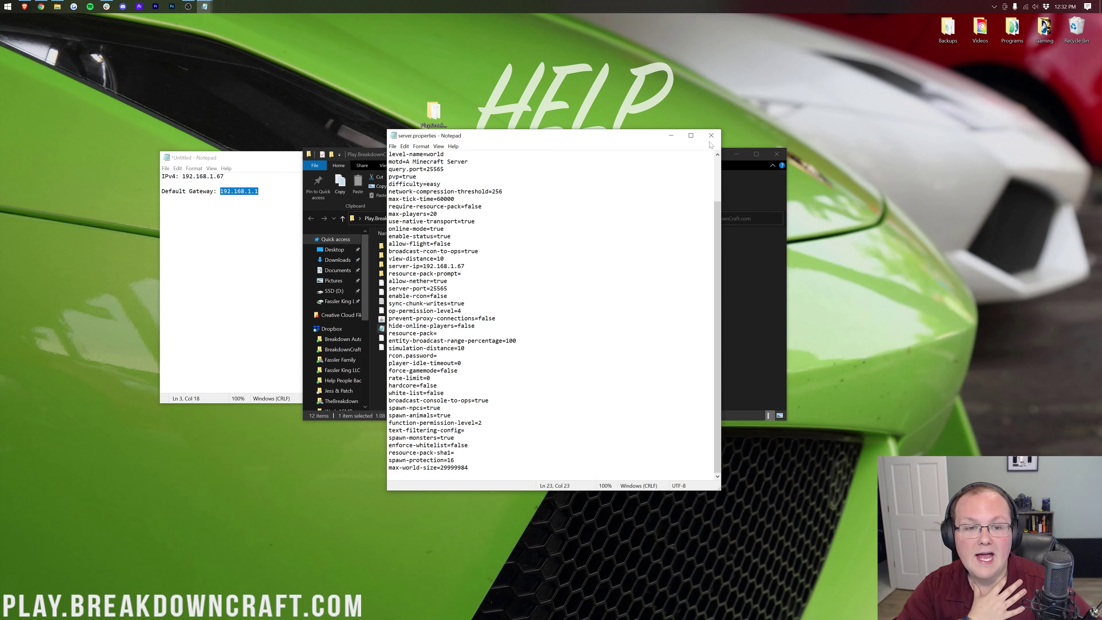
click(711, 135)
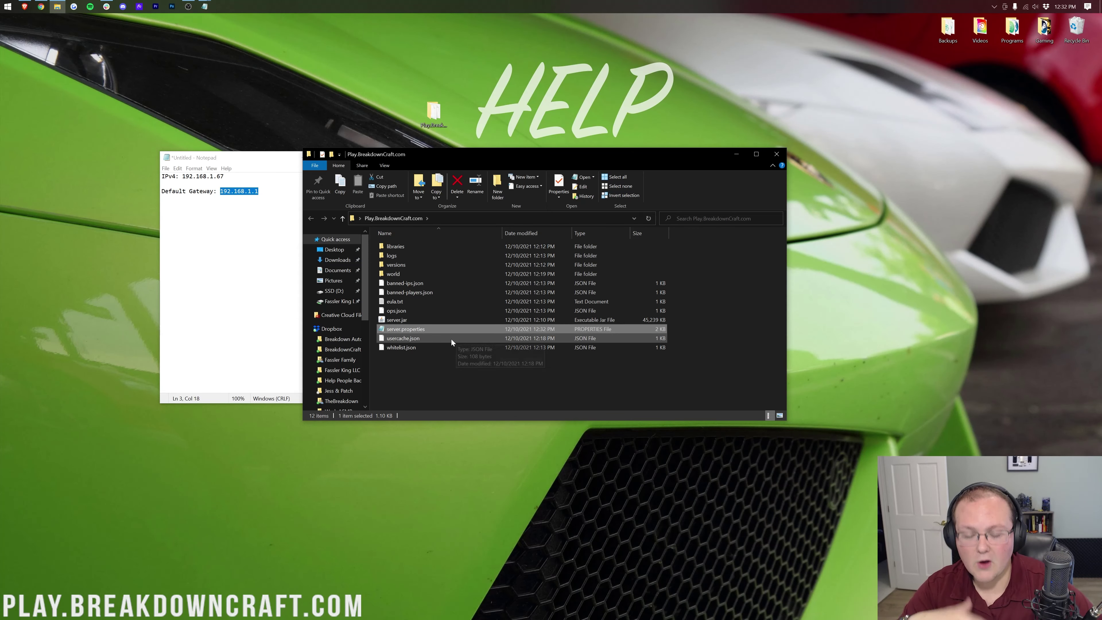
Step: Start the Minecraft server by running server.jar, and put the Notepad notes out of the way
click(419, 319)
click(248, 191)
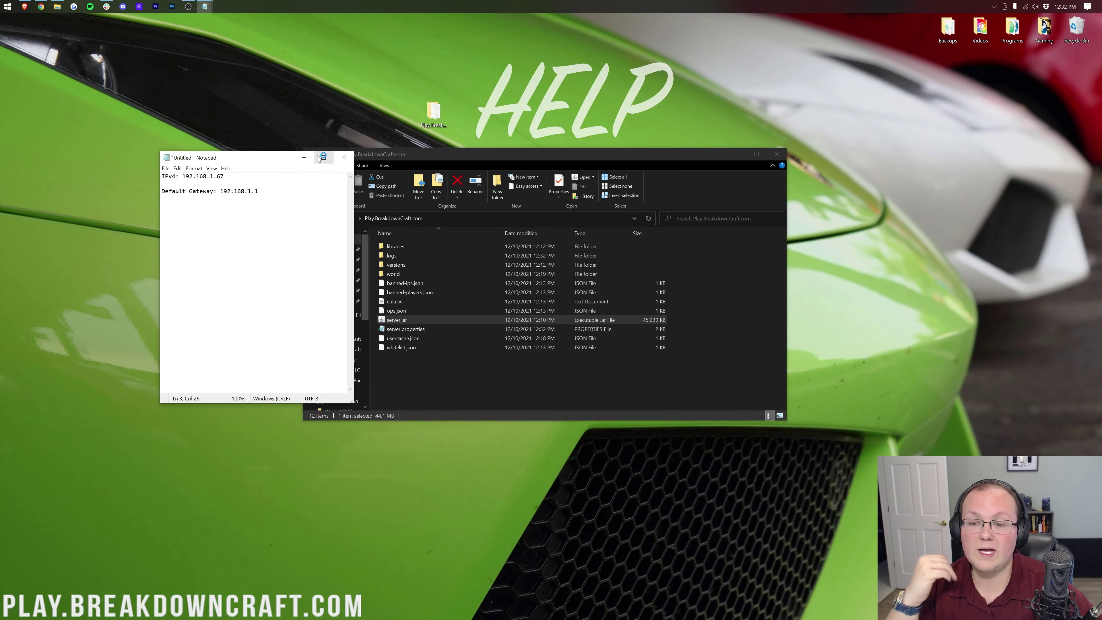
click(303, 157)
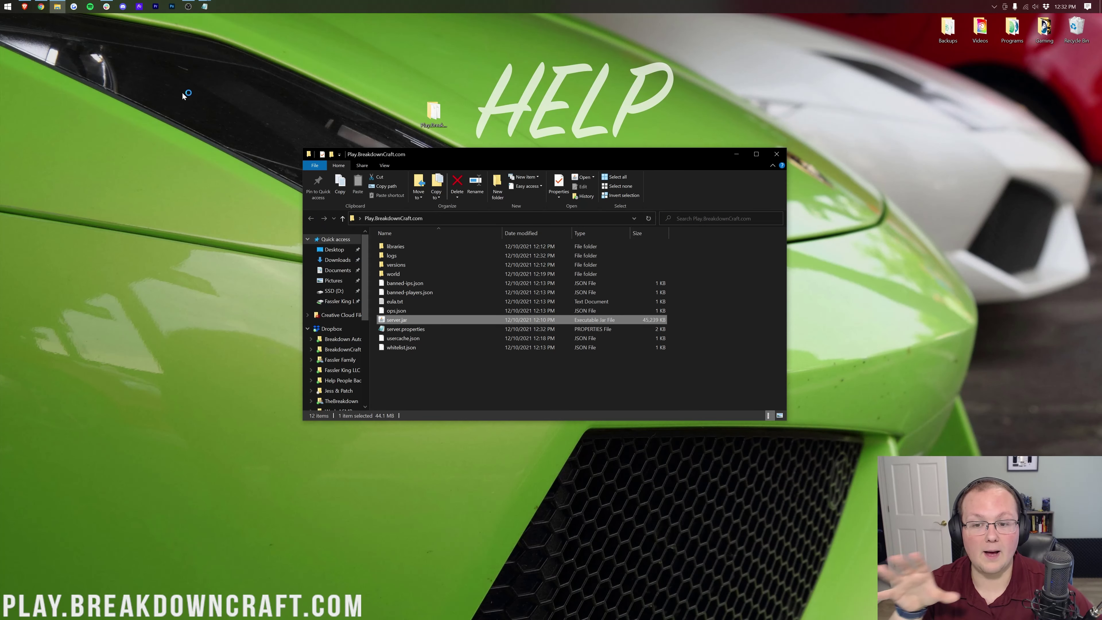
click(4, 5)
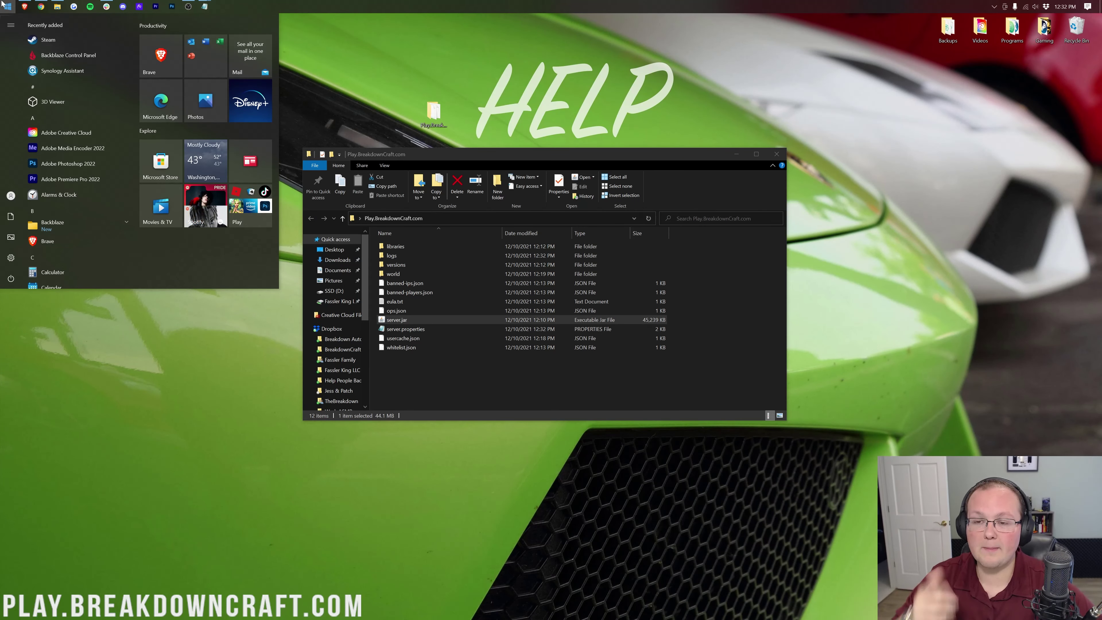
click(4, 6)
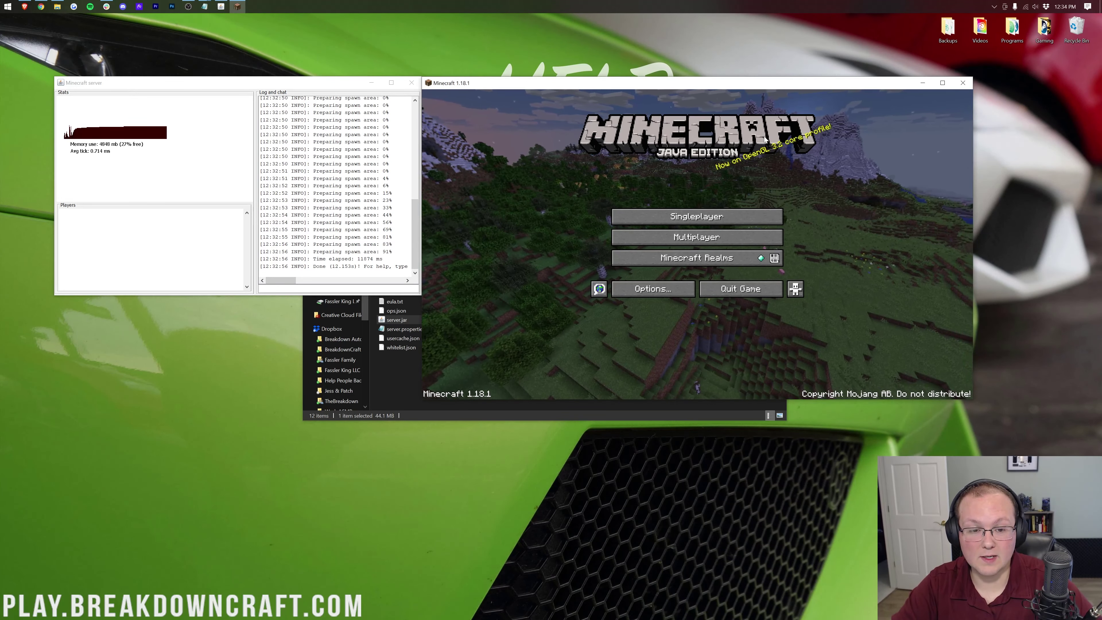
Step: In Minecraft 1.18.1, join the server through a direct multiplayer connection using the public IP address
click(674, 237)
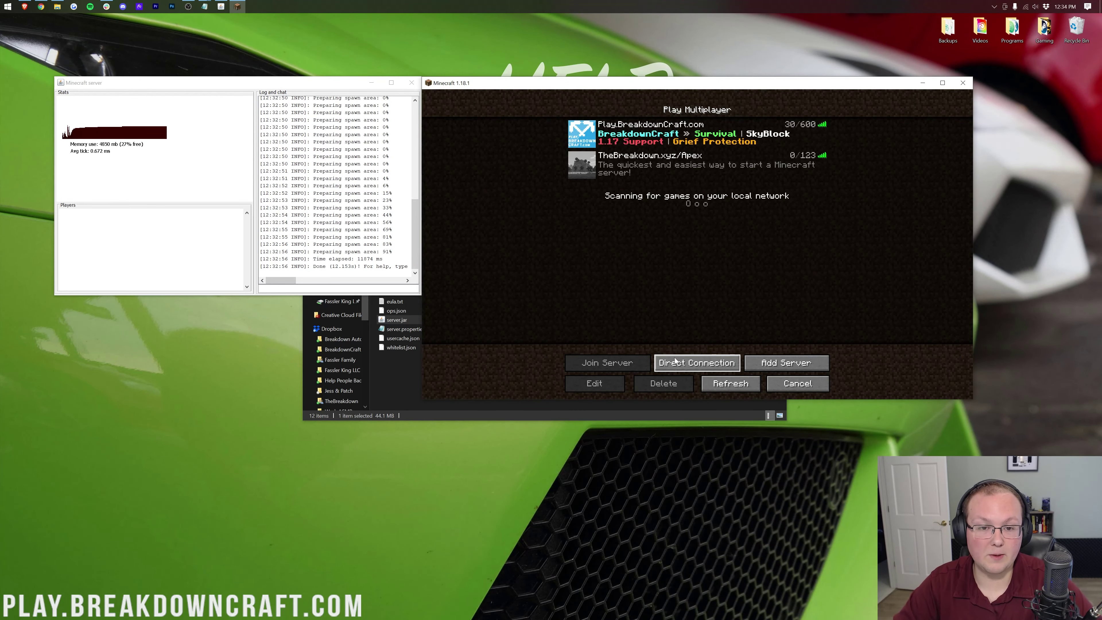
click(696, 362)
click(644, 197)
key(ctrl+a)
text(103)
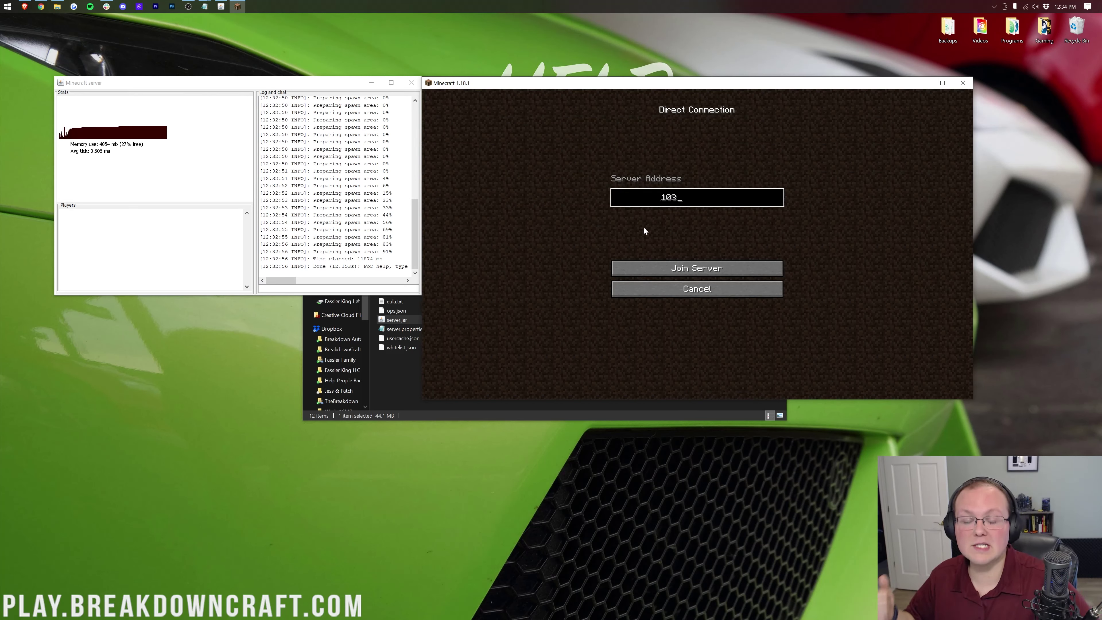
key(Home)
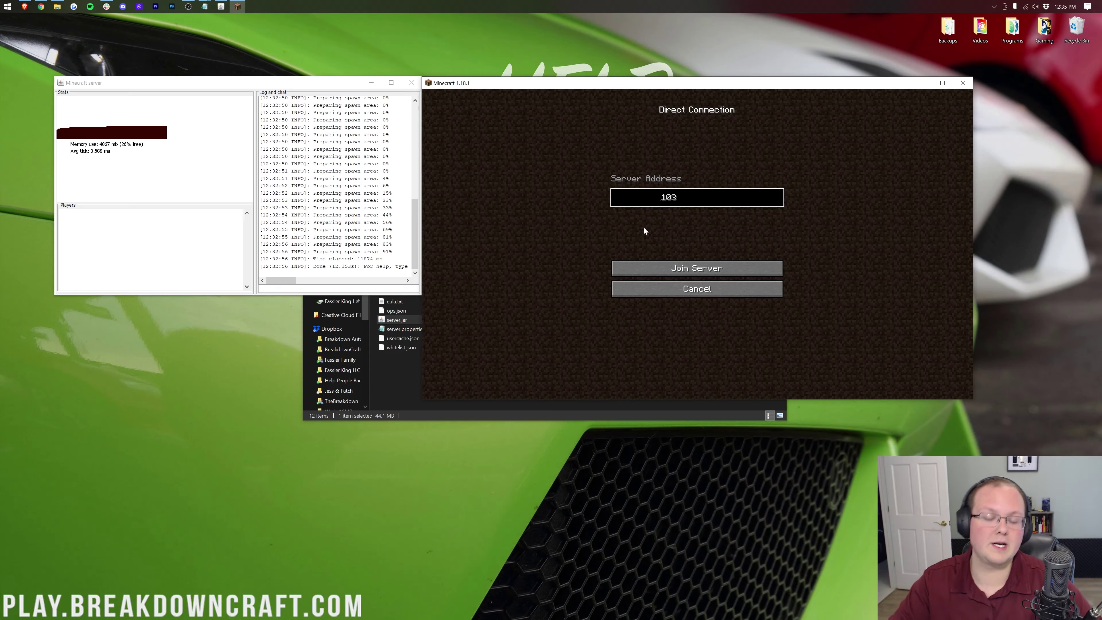
click(686, 265)
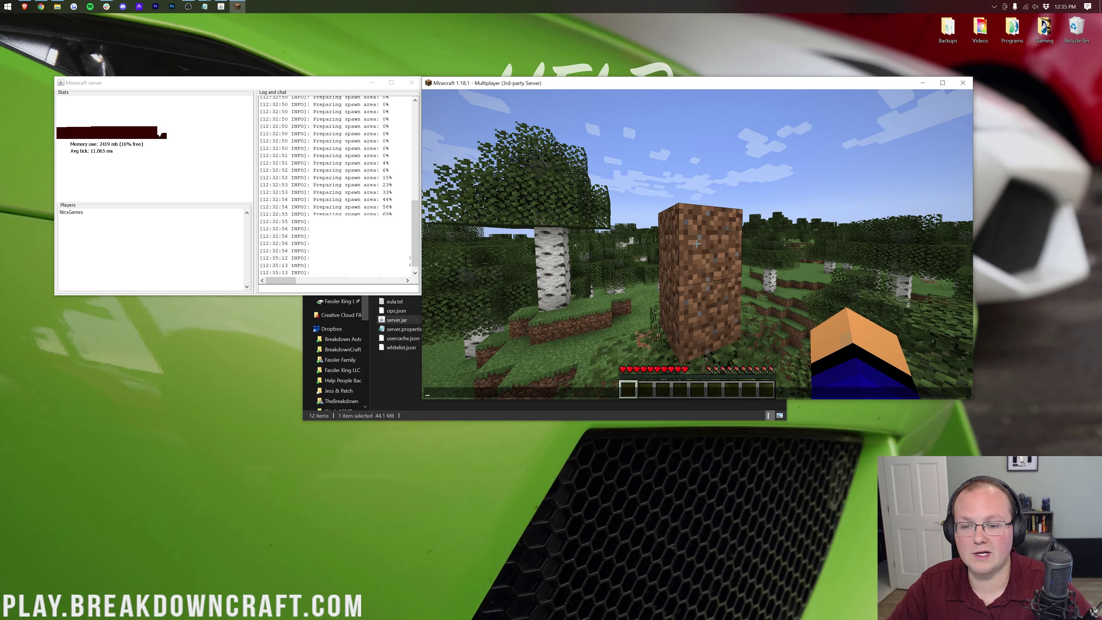
Step: Walk through the world on the joined server to check that it is playable
key(Escape)
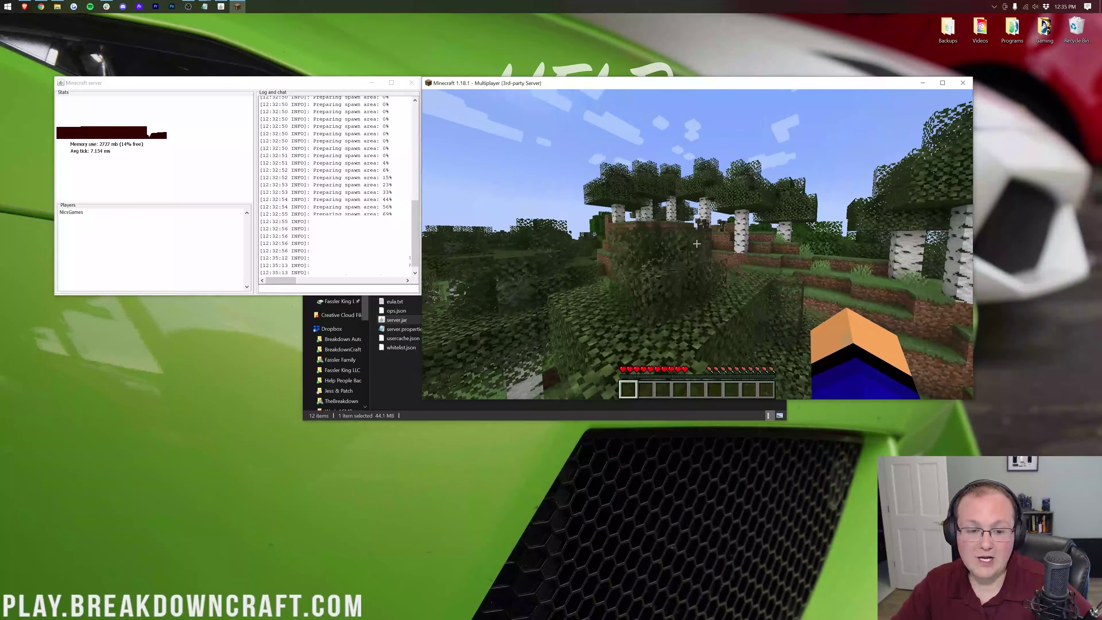
key(w)
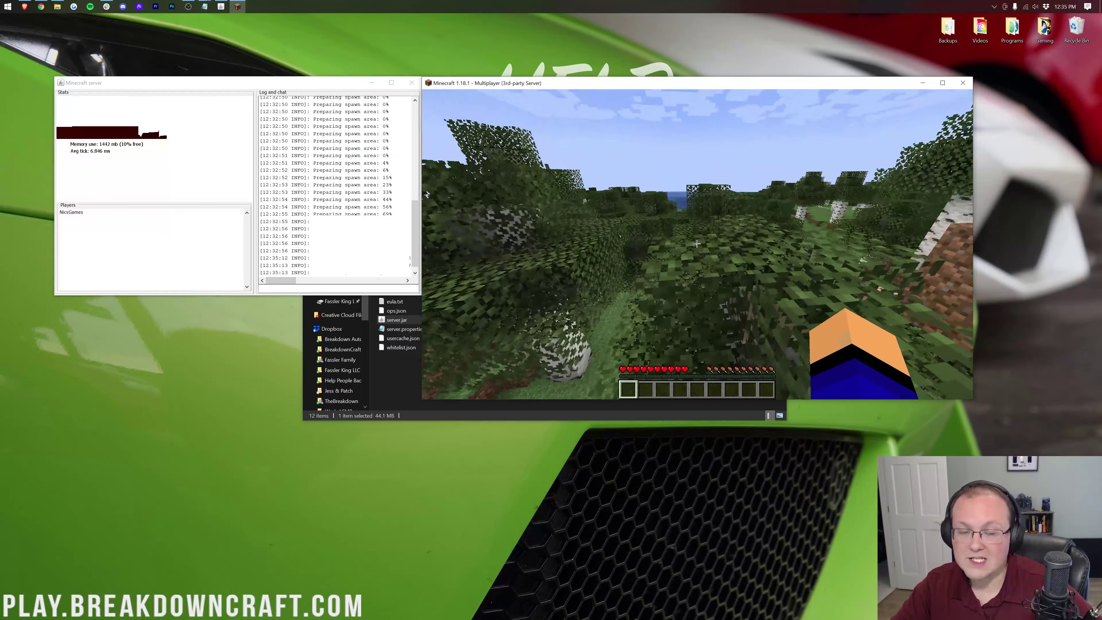
key(w)
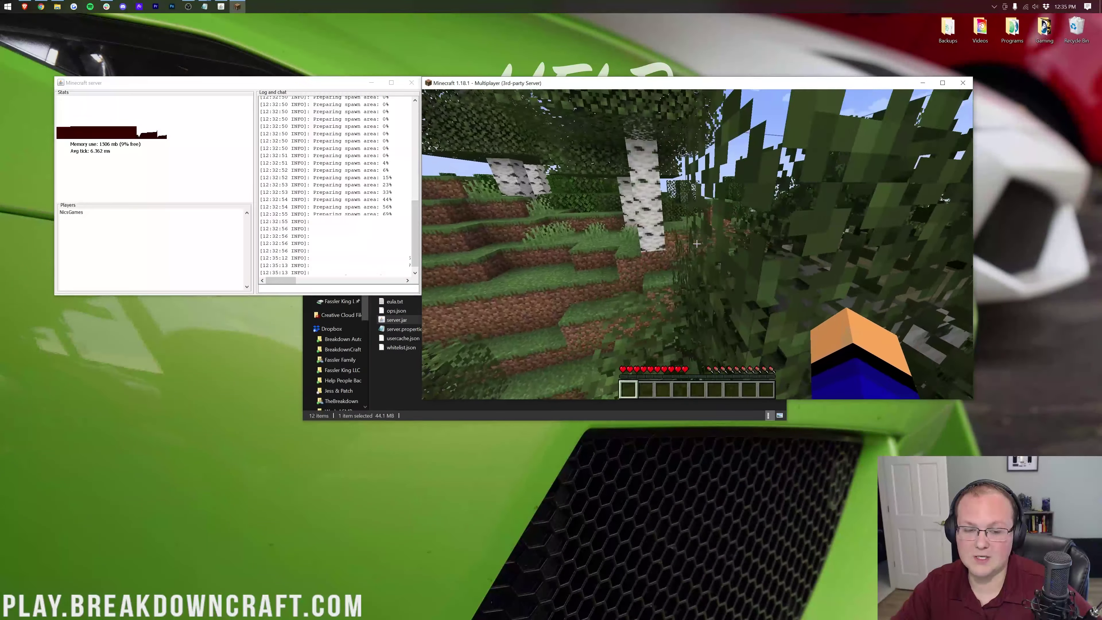
key(w)
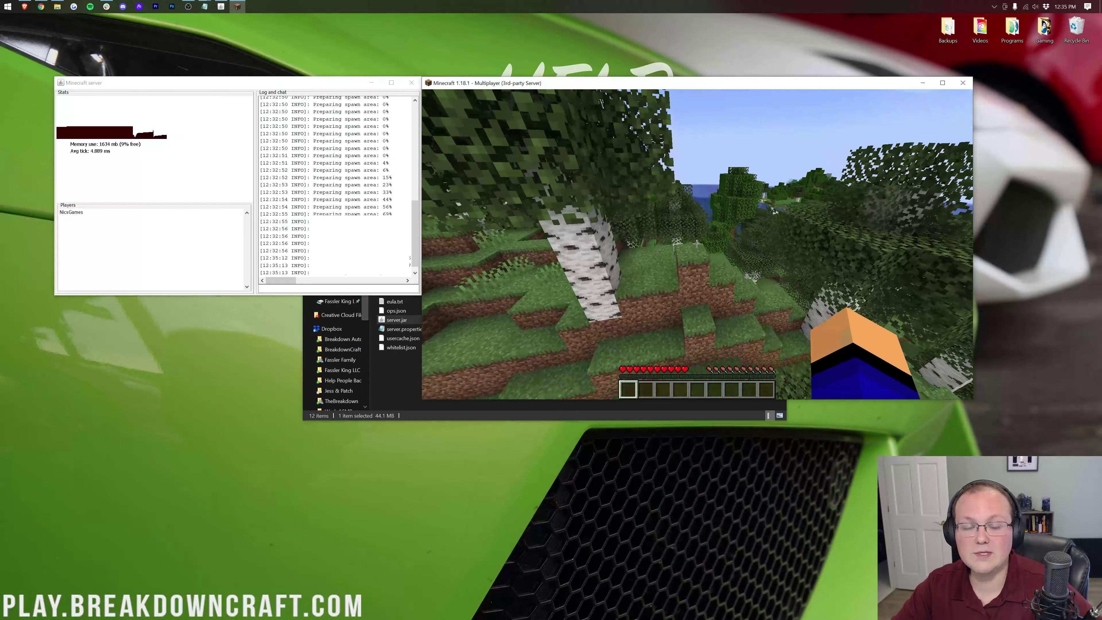
key(w)
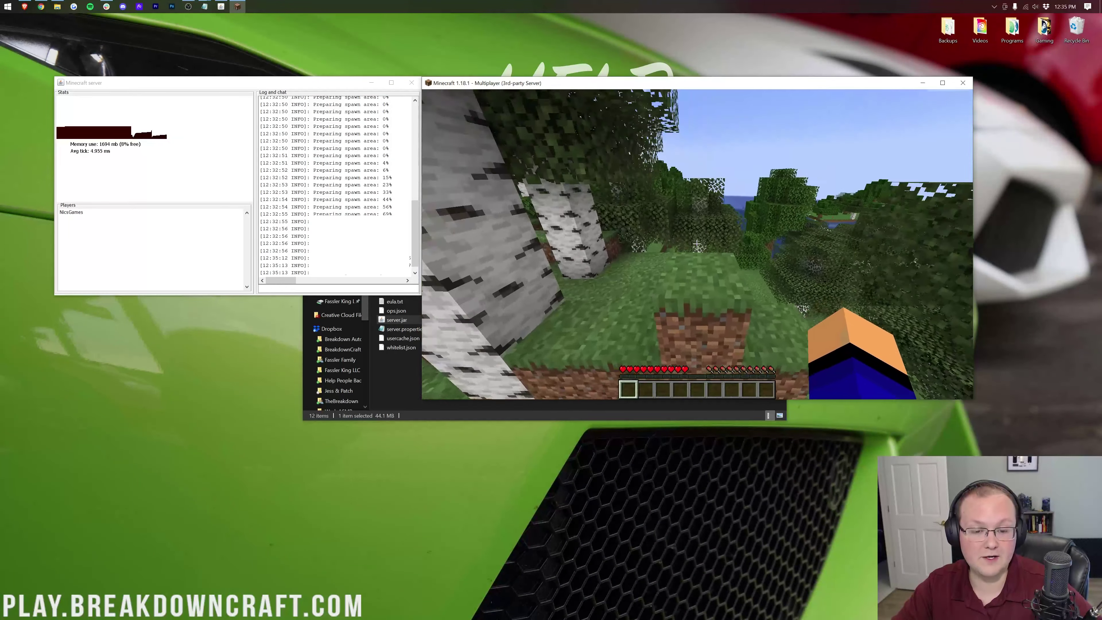
key(w)
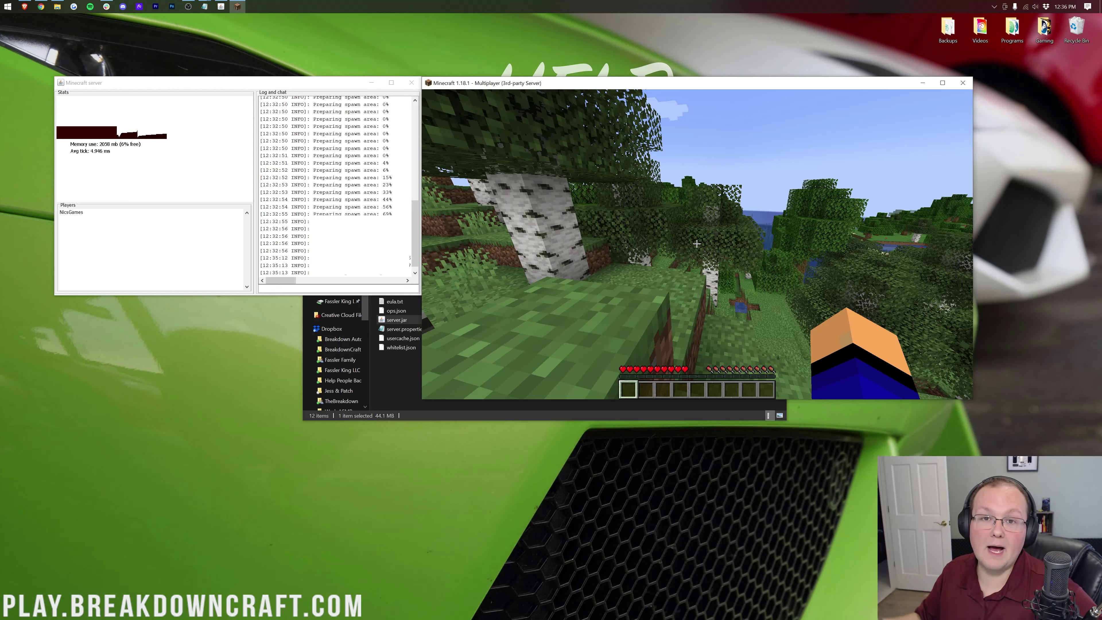
key(w)
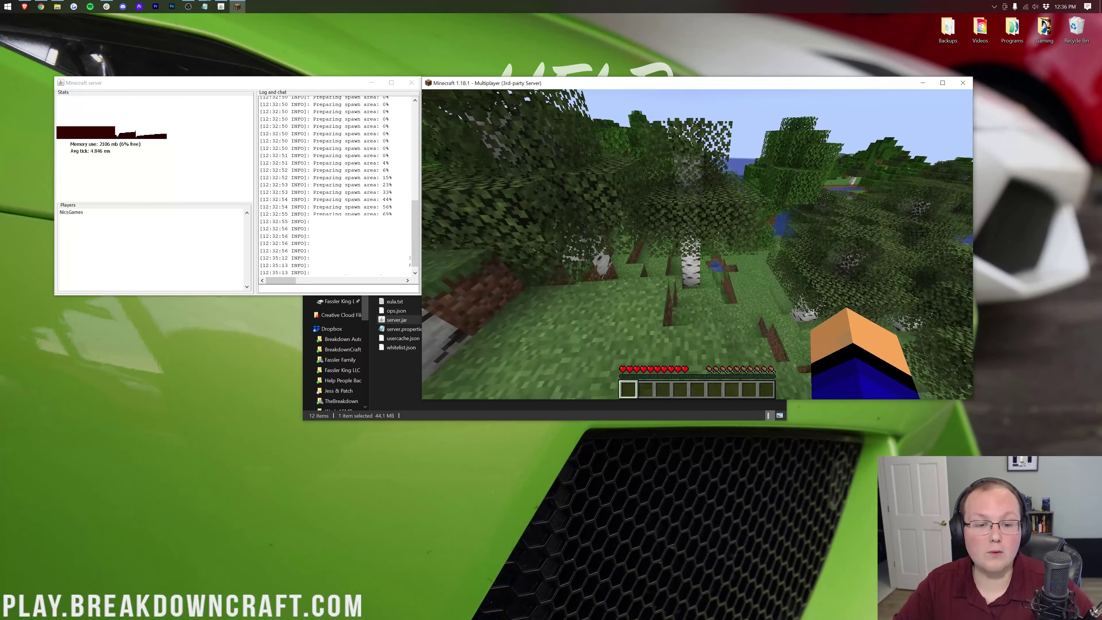
key(w)
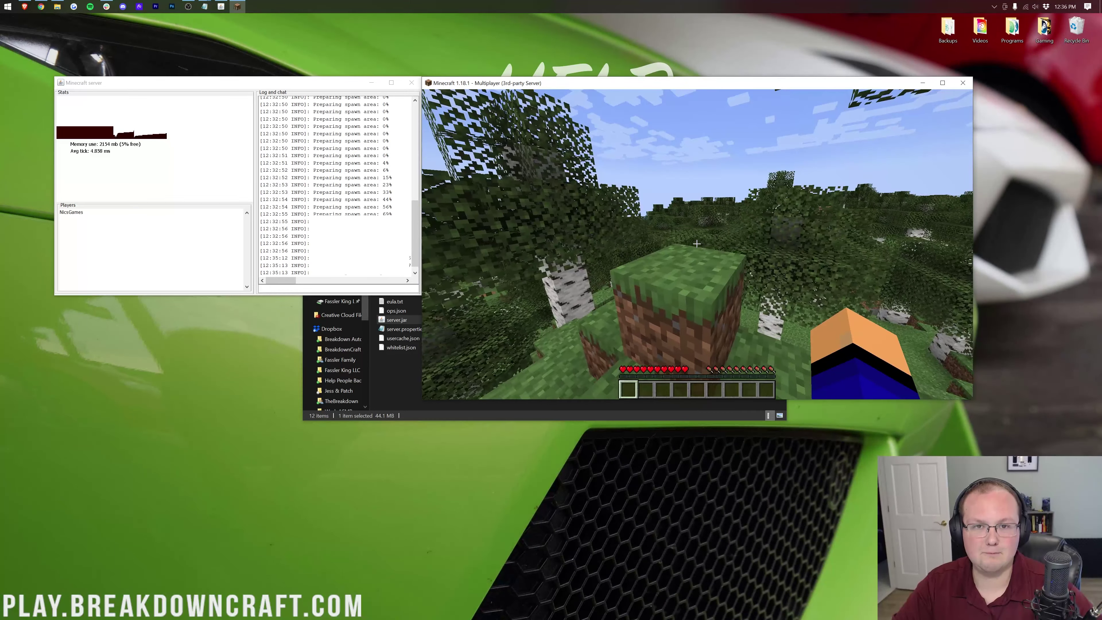